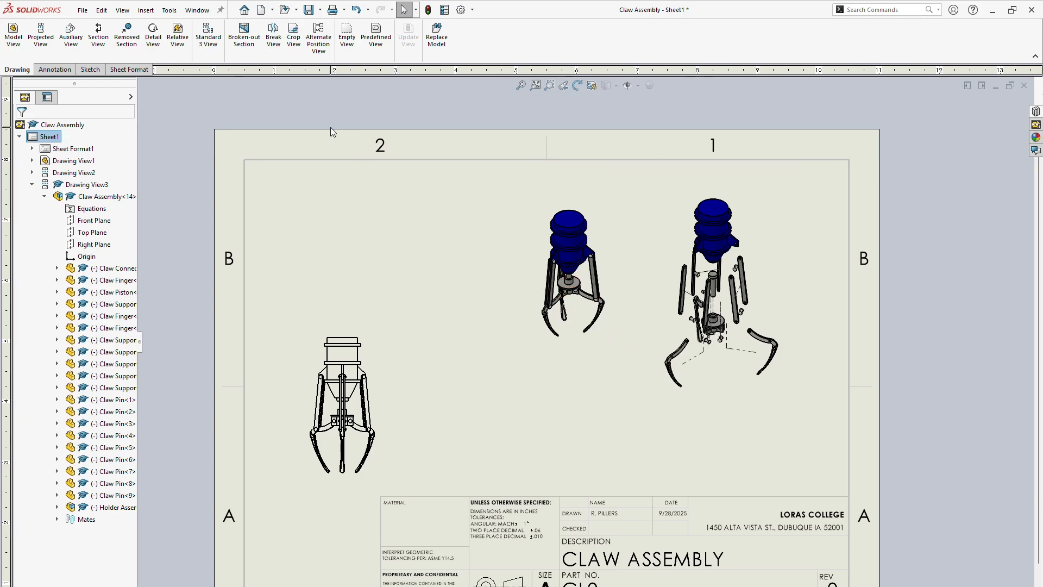
Step: Insert a top-level-only bill of materials for the exploded view using the bom-standard template, placed at the sheet border's upper-left corner
{"action": "left_click", "coordinate": [629, 353]}
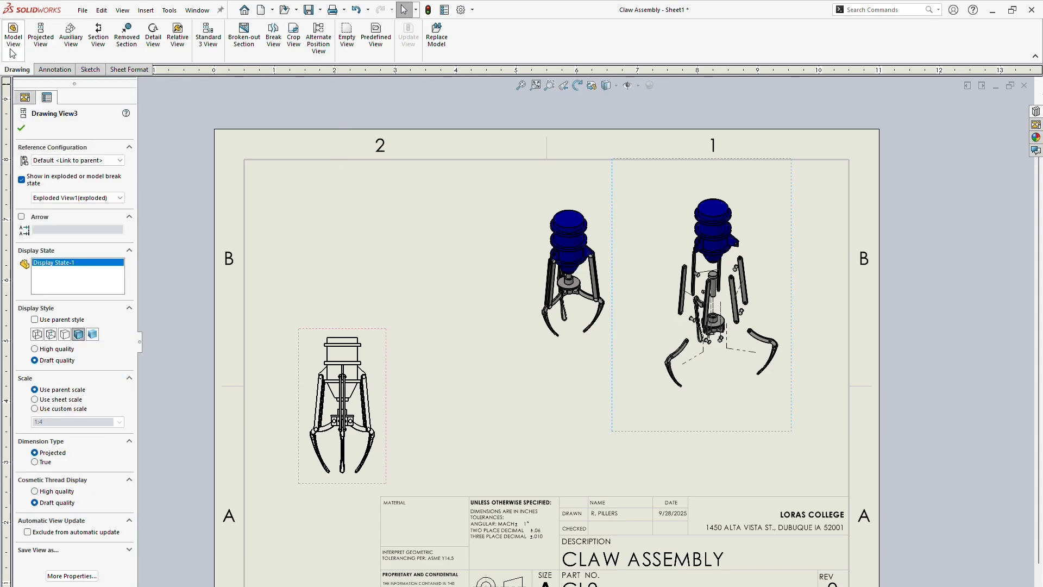
{"action": "left_click", "coordinate": [55, 70]}
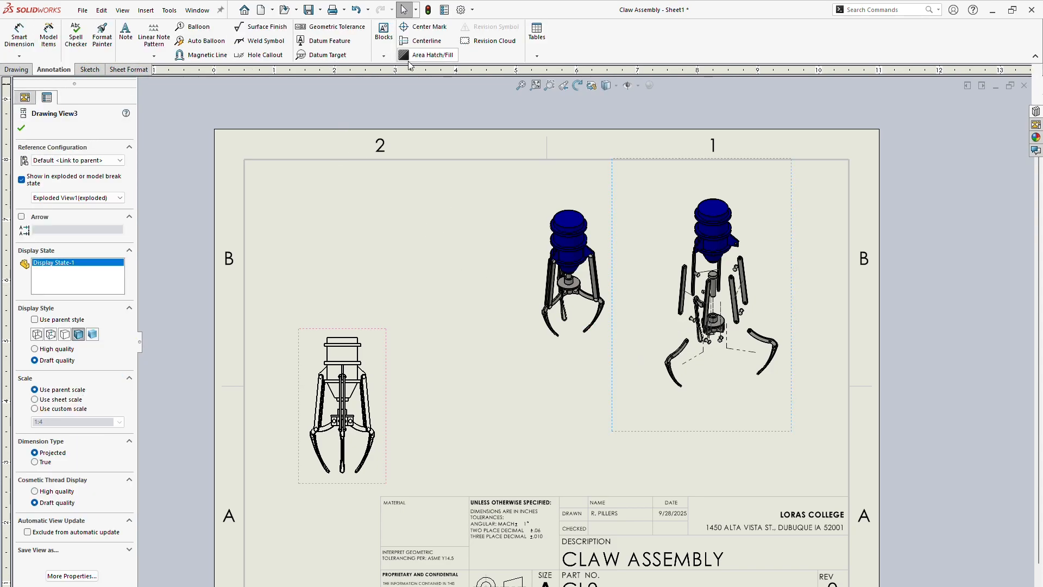
{"action": "left_click", "coordinate": [538, 55]}
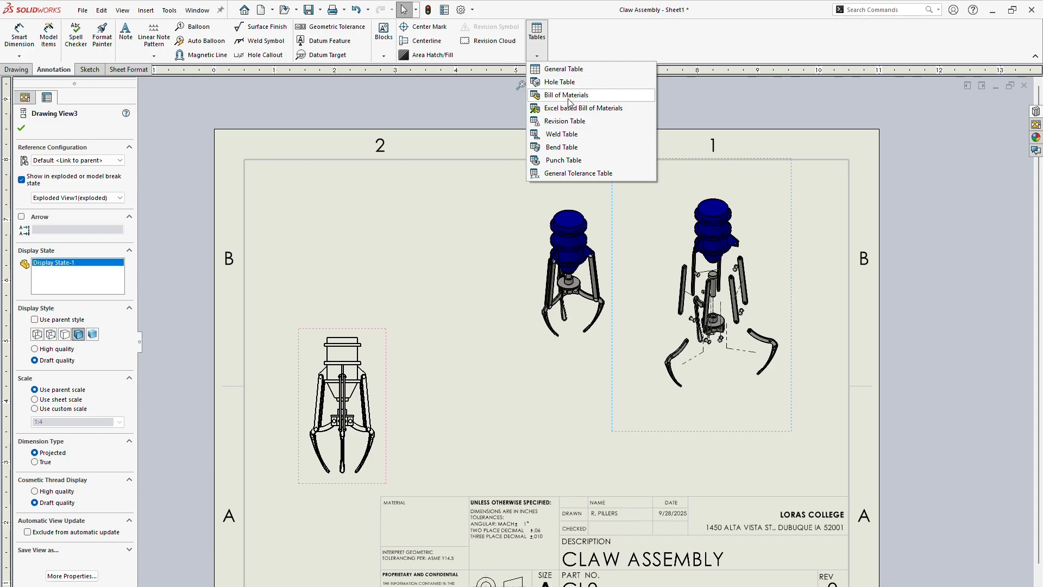
{"action": "left_click", "coordinate": [569, 96]}
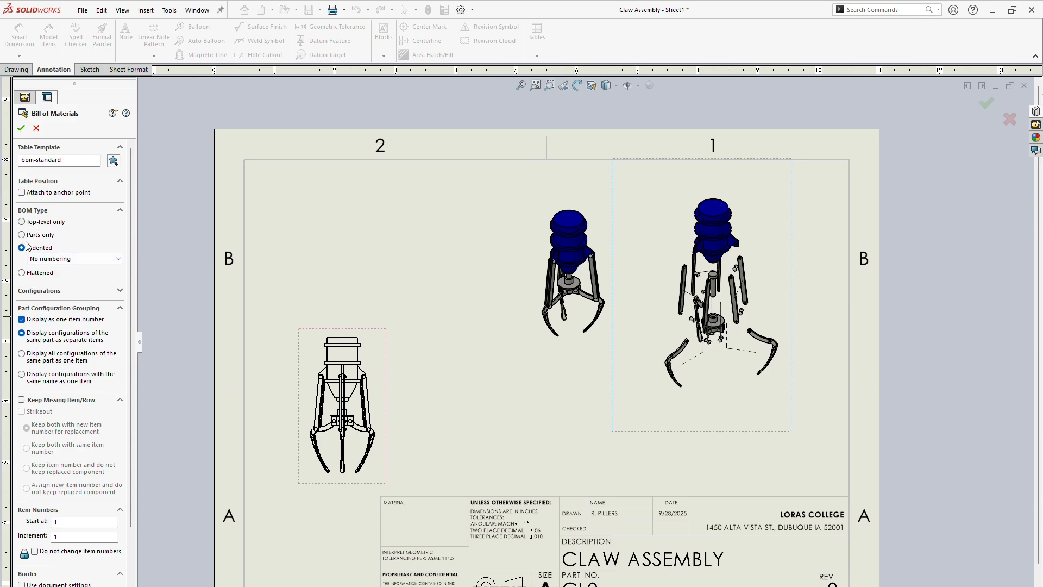
{"action": "left_click", "coordinate": [22, 222]}
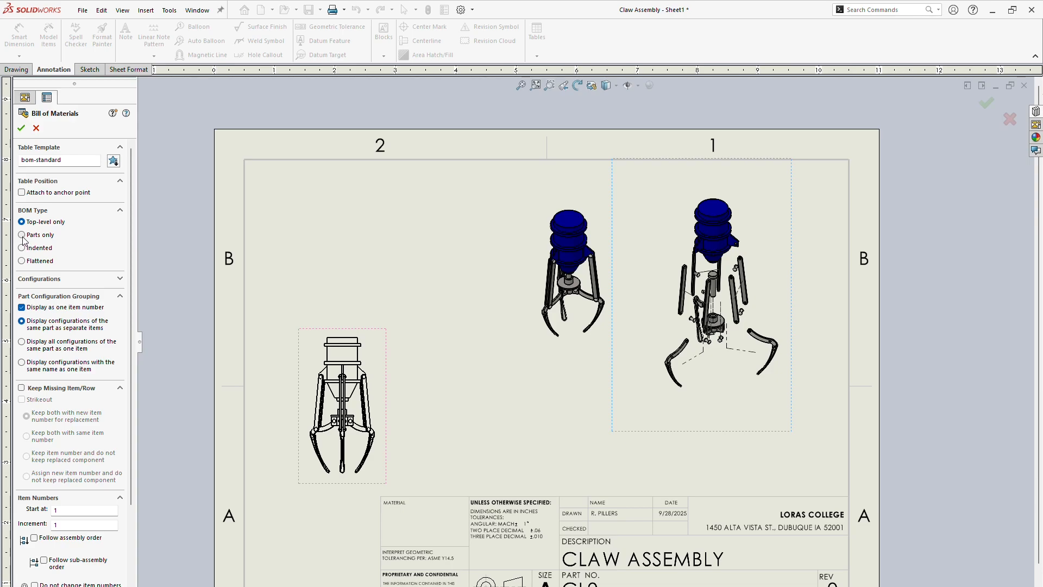
{"action": "left_click", "coordinate": [22, 234]}
{"action": "left_click", "coordinate": [21, 248]}
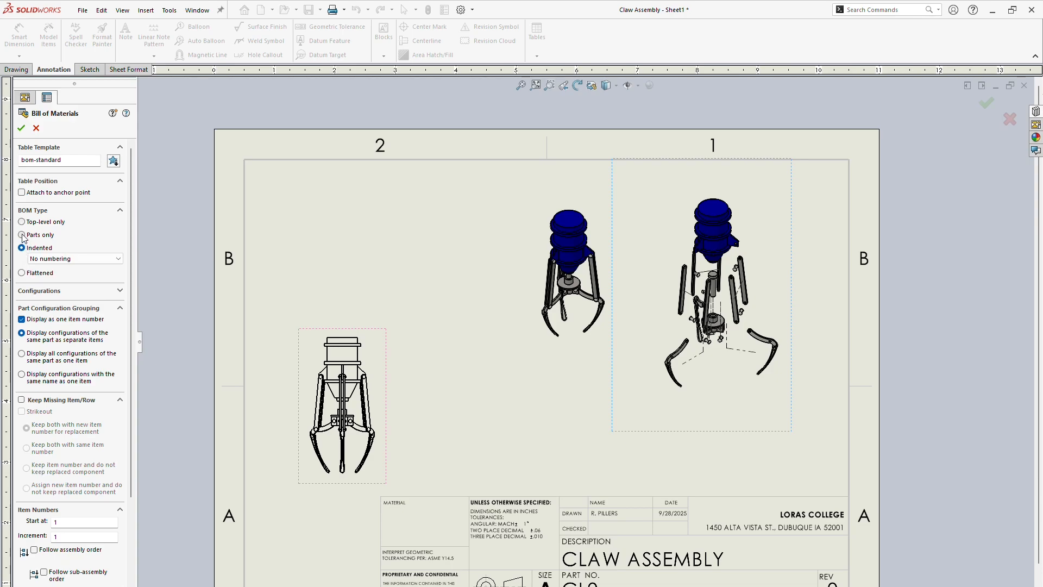
{"action": "left_click", "coordinate": [22, 221]}
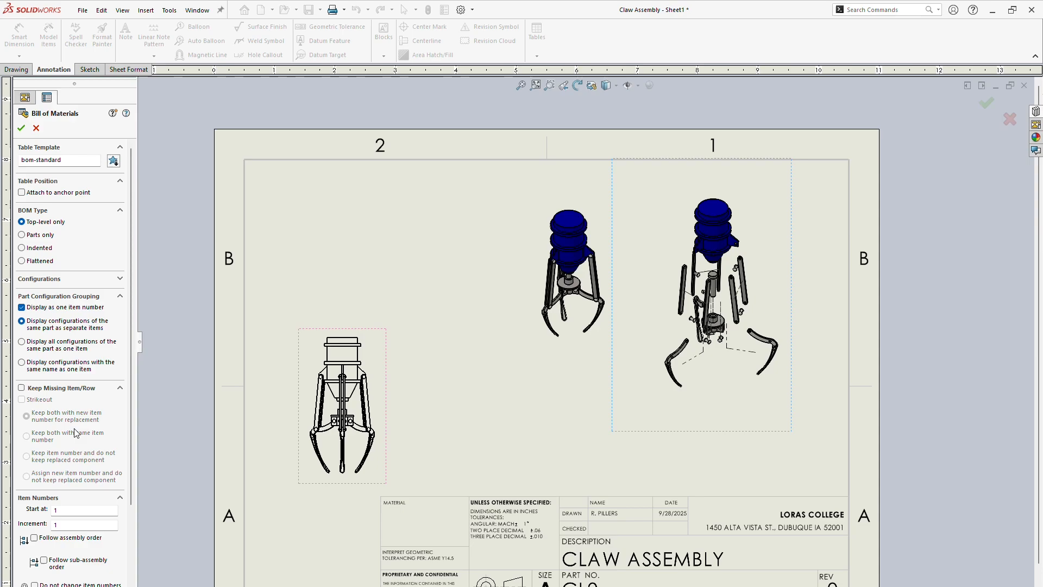
{"action": "scroll", "coordinate": [128, 380], "scroll_direction": "down", "scroll_amount": 3}
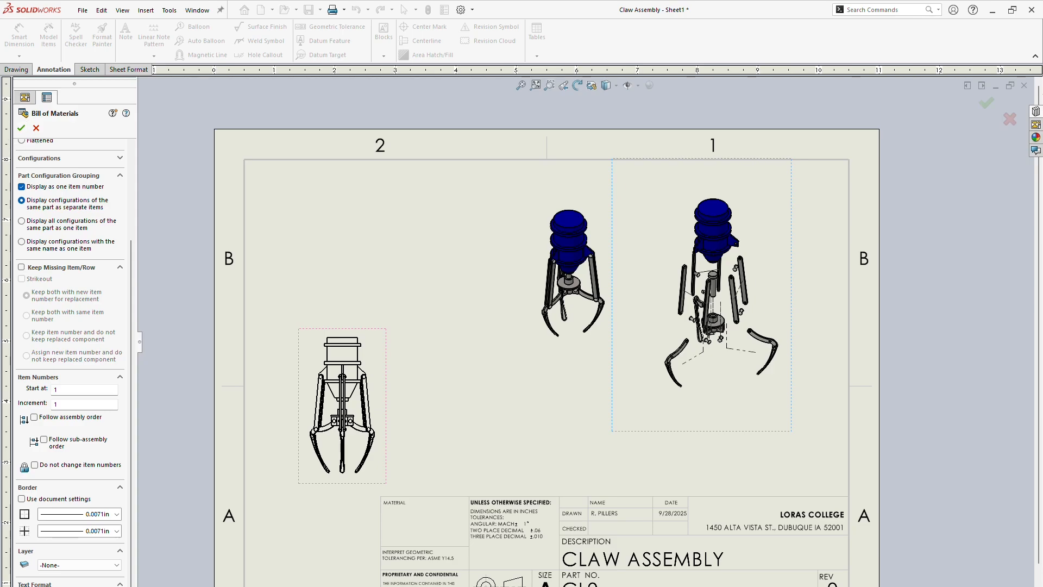
{"action": "left_click", "coordinate": [21, 128]}
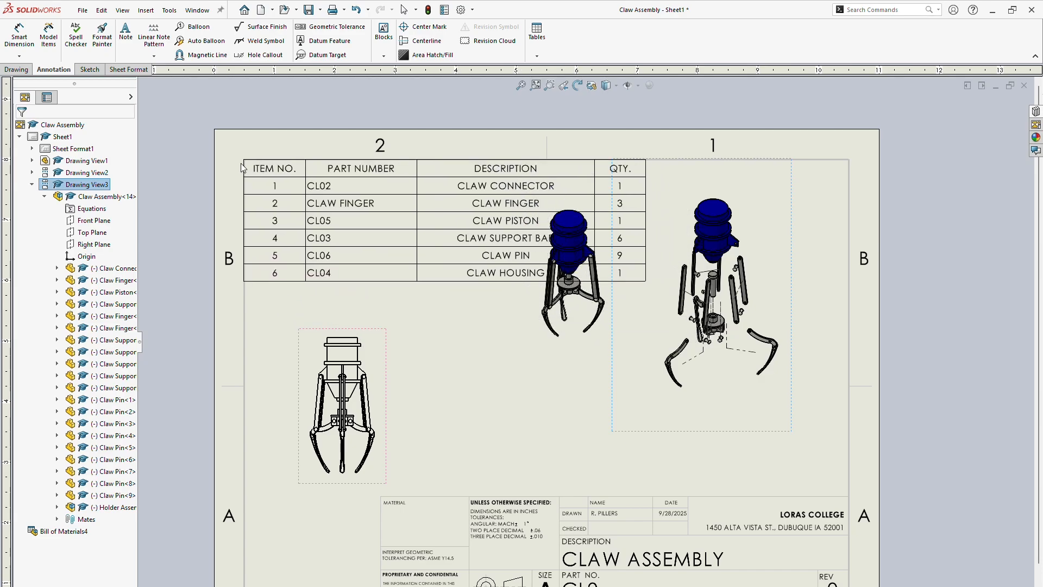
{"action": "left_click", "coordinate": [240, 163]}
Step: Move the collapsed isometric view below the bill of materials and shift the exploded view further right, clear of the table
{"action": "scroll", "coordinate": [480, 242], "scroll_direction": "down", "scroll_amount": 1}
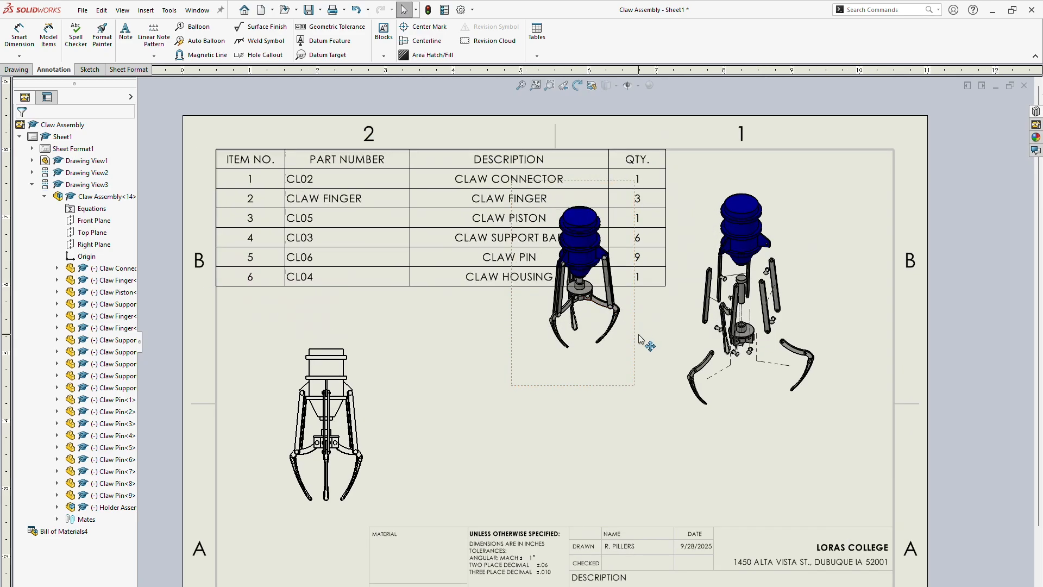
{"action": "left_click_drag", "start_coordinate": [638, 346], "coordinate": [631, 456]}
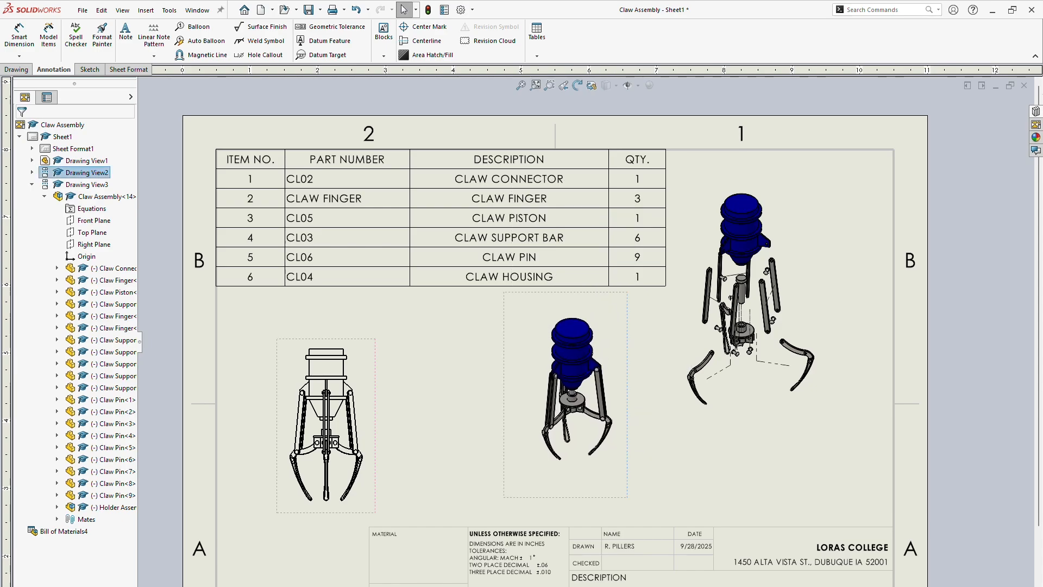
{"action": "left_click_drag", "start_coordinate": [835, 332], "coordinate": [879, 337]}
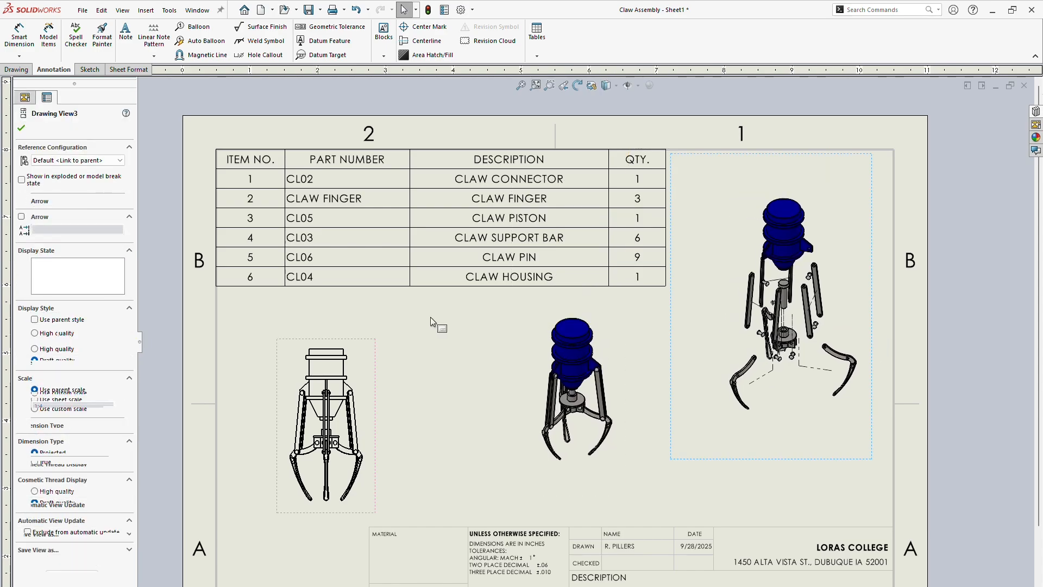
Step: Switch all the bill of materials text to title case and return it to uppercase
{"action": "mouse_move", "coordinate": [228, 164]}
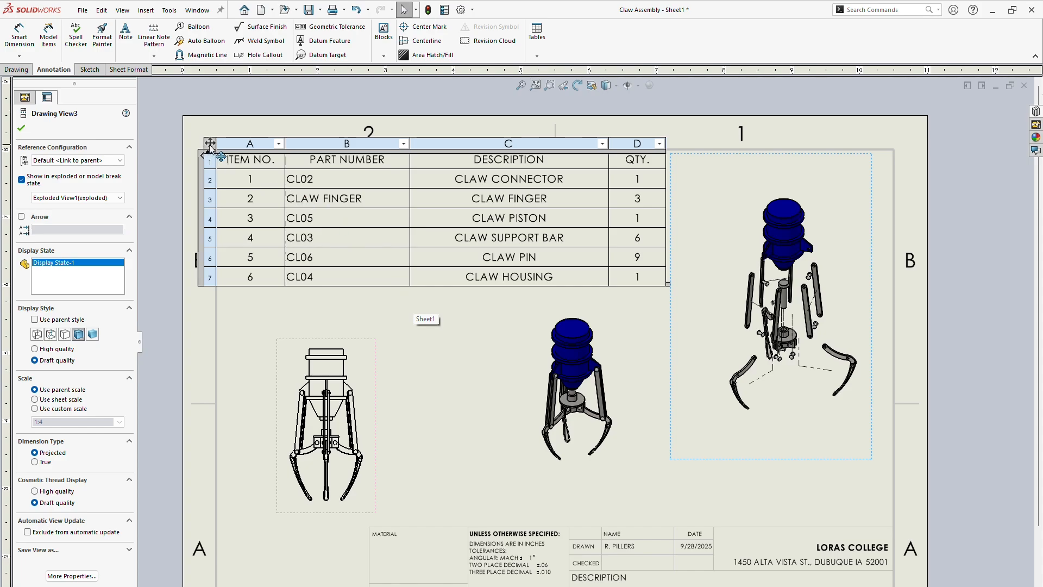
{"action": "left_click", "coordinate": [210, 145]}
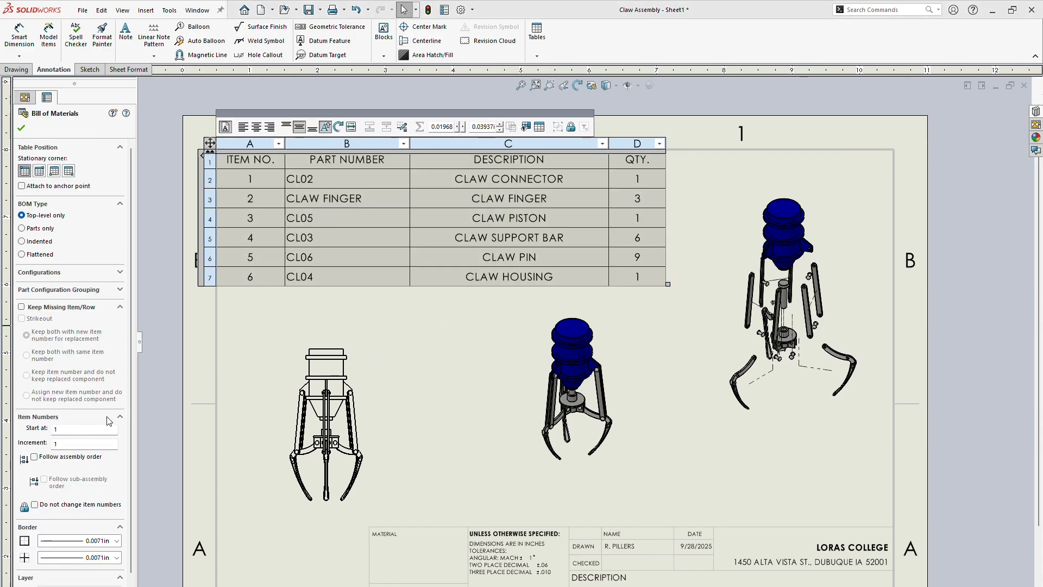
{"action": "scroll", "coordinate": [127, 367], "scroll_direction": "down", "scroll_amount": 1}
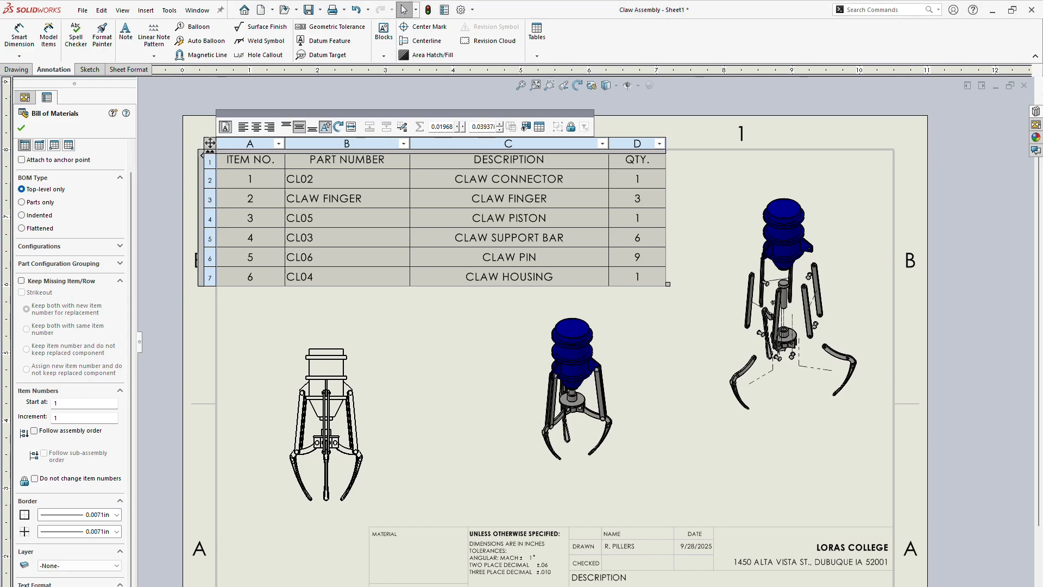
{"action": "key", "text": "shift+F3"}
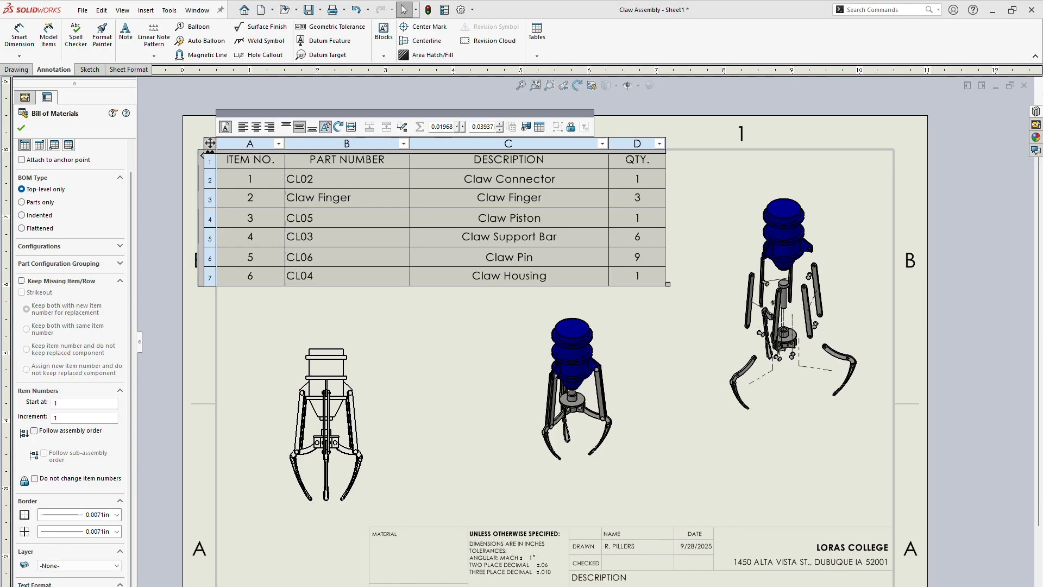
{"action": "key", "text": "shift+F3"}
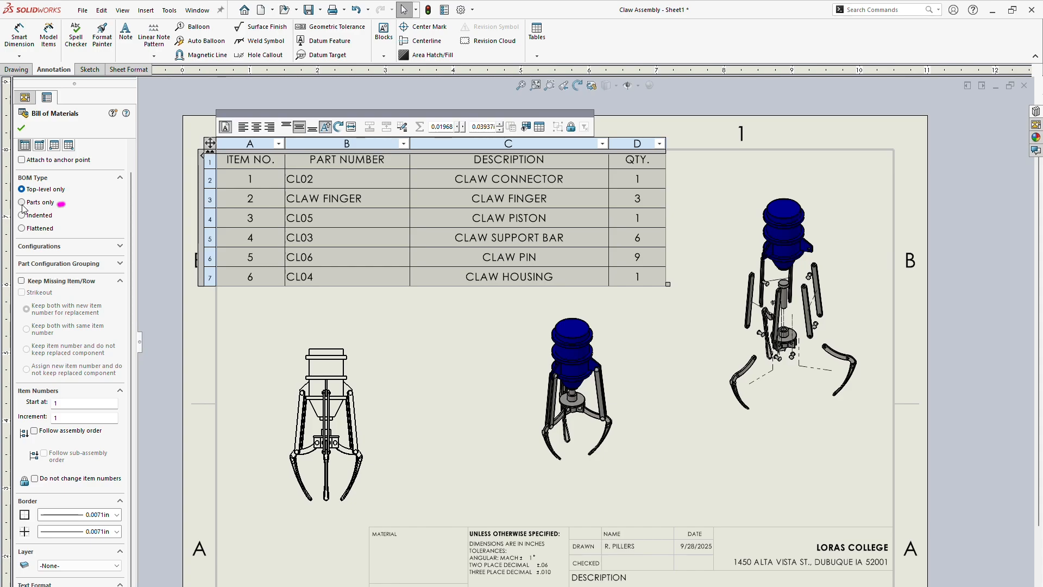
Step: Try the Parts only type for the bill of materials and return it to Top-level only
{"action": "left_click", "coordinate": [22, 204]}
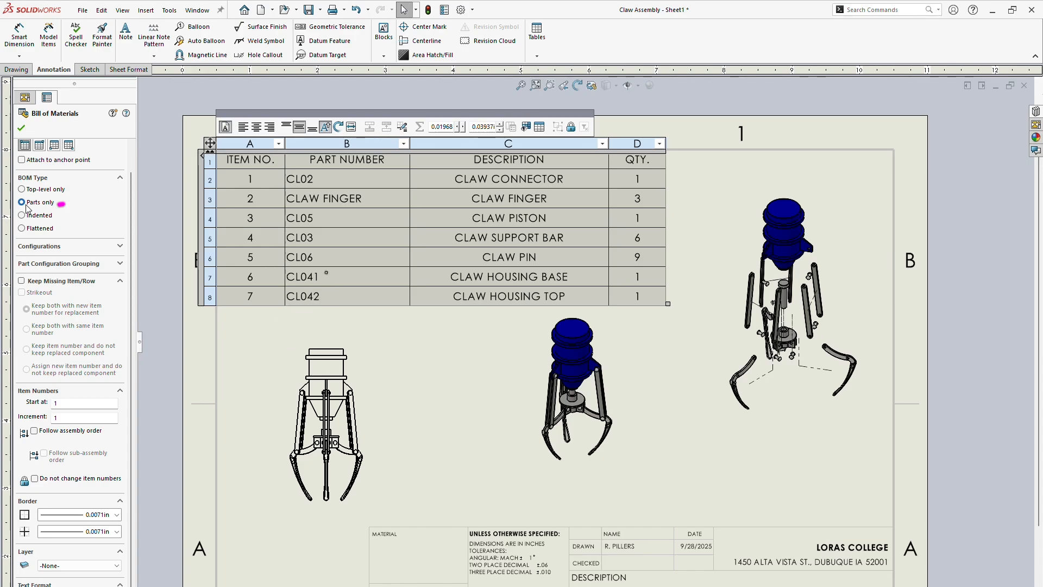
{"action": "mouse_move", "coordinate": [326, 273]}
{"action": "left_mouse_down"}
{"action": "mouse_move", "coordinate": [340, 285]}
{"action": "mouse_move", "coordinate": [329, 300]}
{"action": "left_mouse_up"}
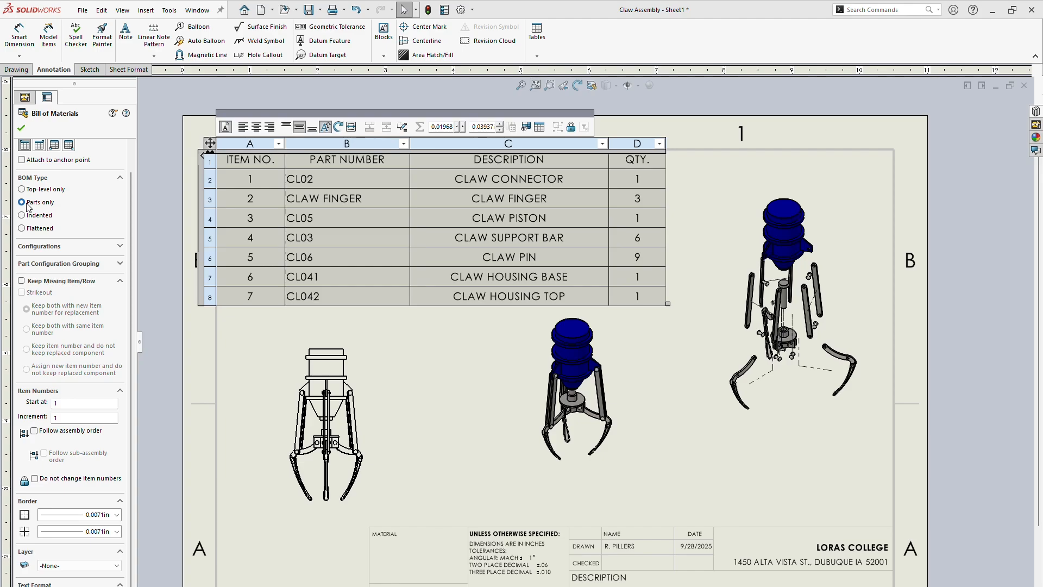
{"action": "left_click", "coordinate": [22, 189]}
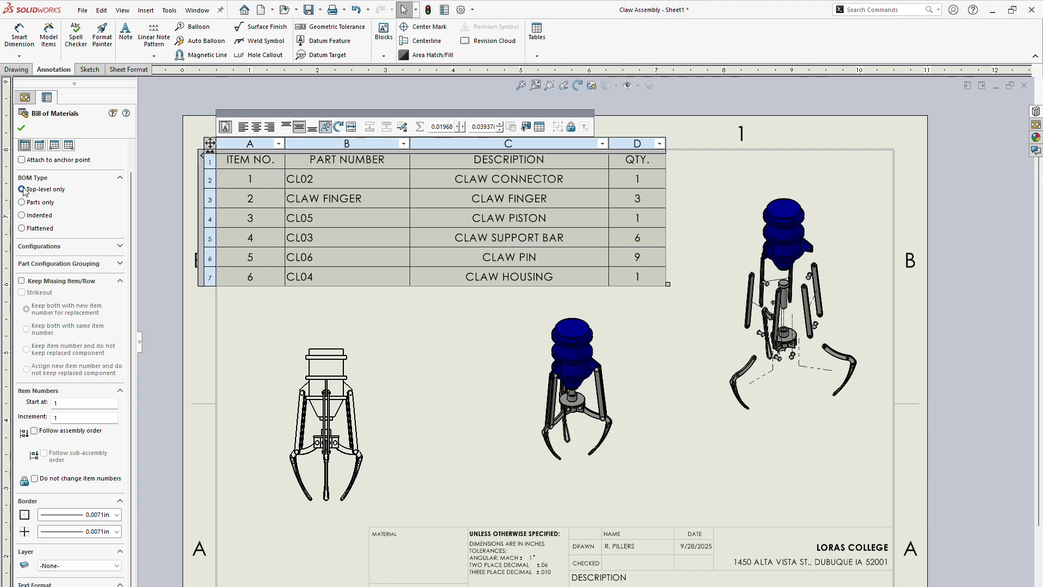
Step: Set the bill of materials type to Indented with no numbering
{"action": "left_click", "coordinate": [23, 216]}
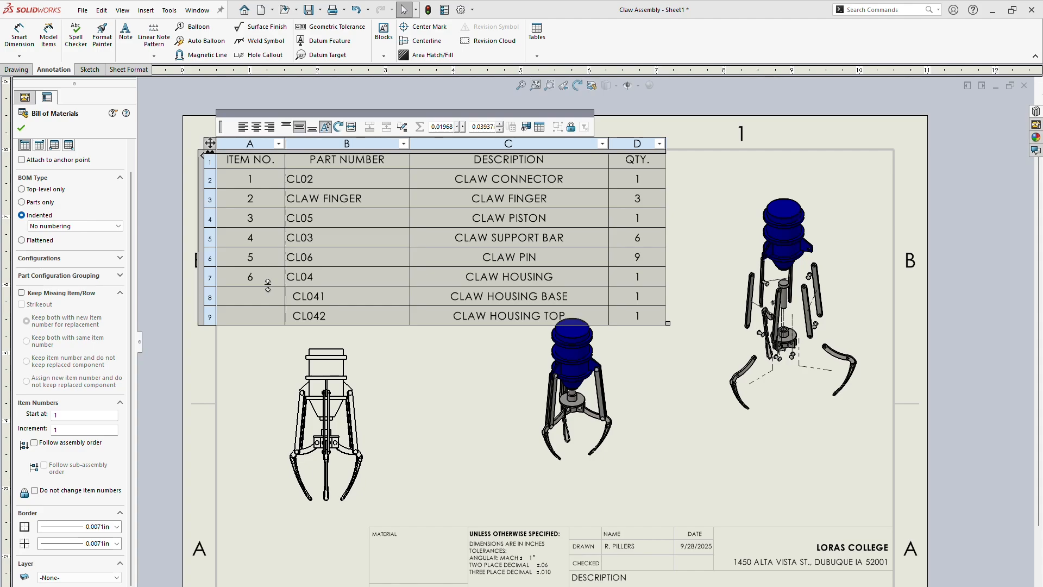
{"action": "scroll", "coordinate": [310, 302], "scroll_direction": "down", "scroll_amount": 3}
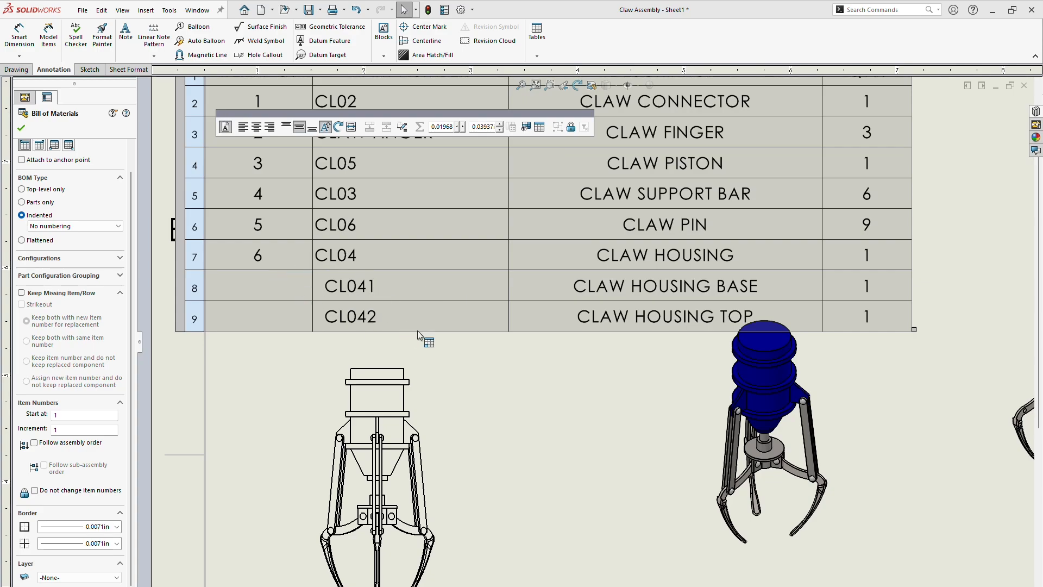
{"action": "scroll", "coordinate": [483, 334], "scroll_direction": "up", "scroll_amount": 5}
{"action": "scroll", "coordinate": [817, 299], "scroll_direction": "down", "scroll_amount": 3}
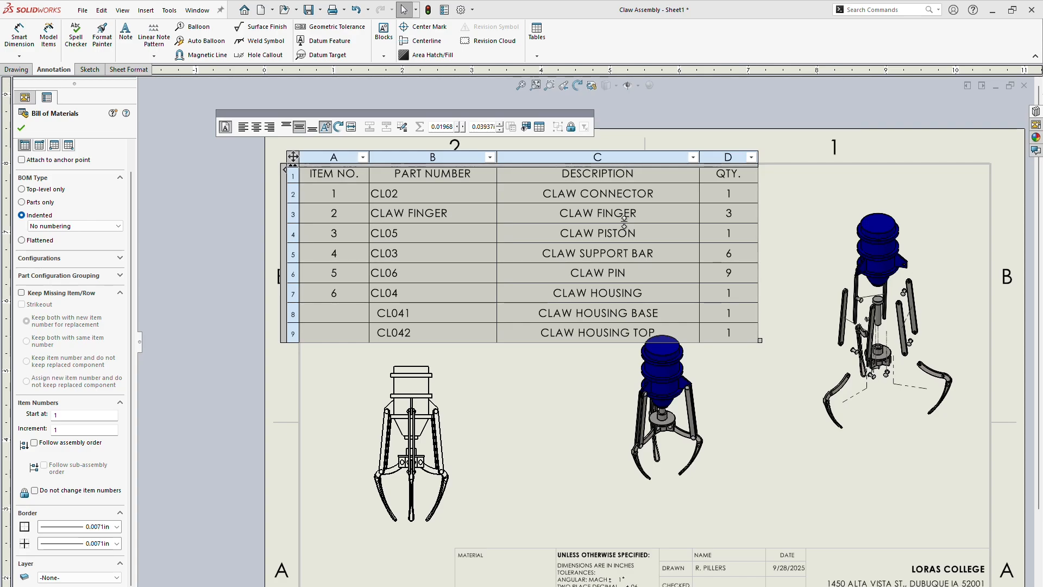
{"action": "mouse_move", "coordinate": [369, 221]}
{"action": "left_mouse_down"}
{"action": "mouse_move", "coordinate": [422, 224]}
{"action": "mouse_move", "coordinate": [456, 201]}
{"action": "mouse_move", "coordinate": [364, 197]}
{"action": "mouse_move", "coordinate": [375, 223]}
{"action": "left_mouse_up"}
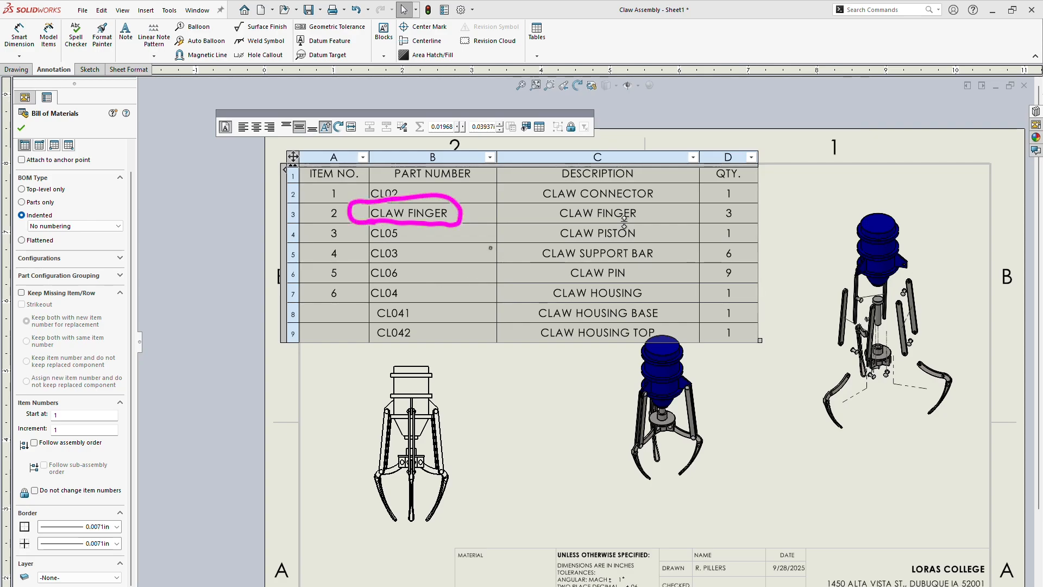
{"action": "mouse_move", "coordinate": [462, 211]}
{"action": "left_mouse_down"}
{"action": "mouse_move", "coordinate": [536, 203]}
{"action": "mouse_move", "coordinate": [524, 197]}
{"action": "mouse_move", "coordinate": [528, 212]}
{"action": "mouse_move", "coordinate": [602, 235]}
{"action": "left_mouse_up"}
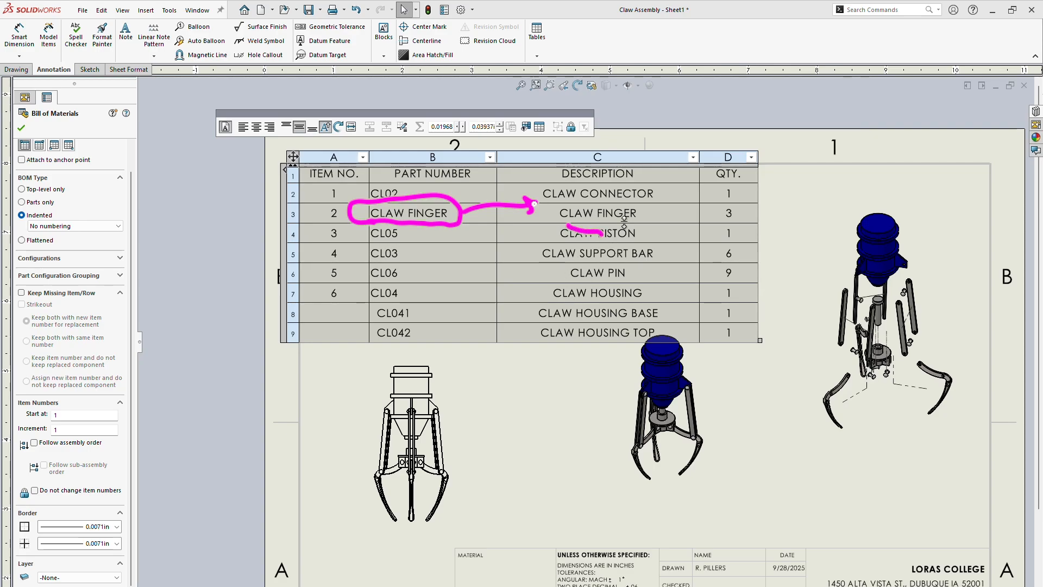
{"action": "key", "text": "ctrl+z"}
{"action": "key", "text": "ctrl+z"}
{"action": "key", "text": "ctrl+z"}
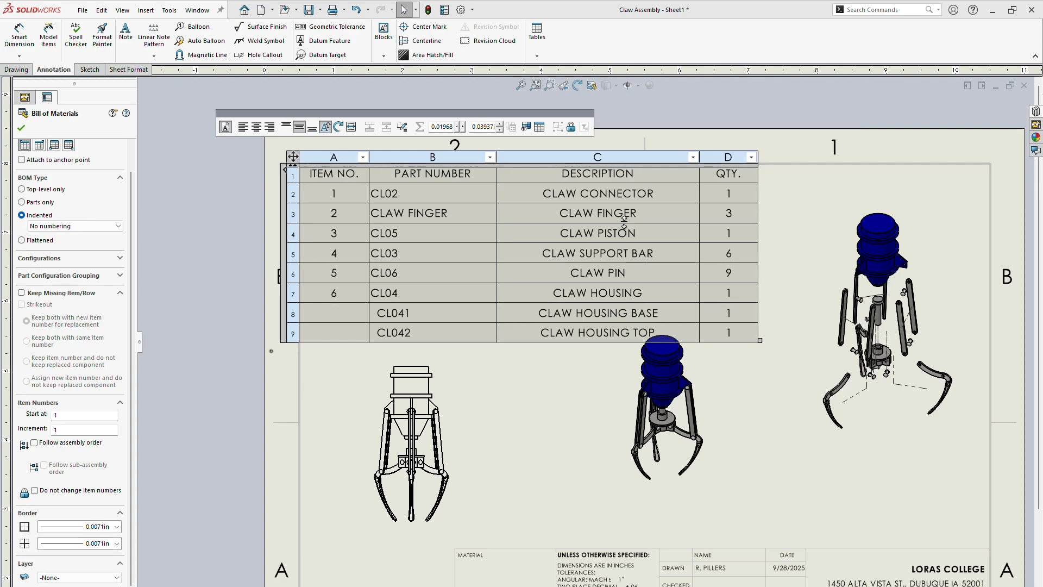
{"action": "left_click", "coordinate": [369, 193]}
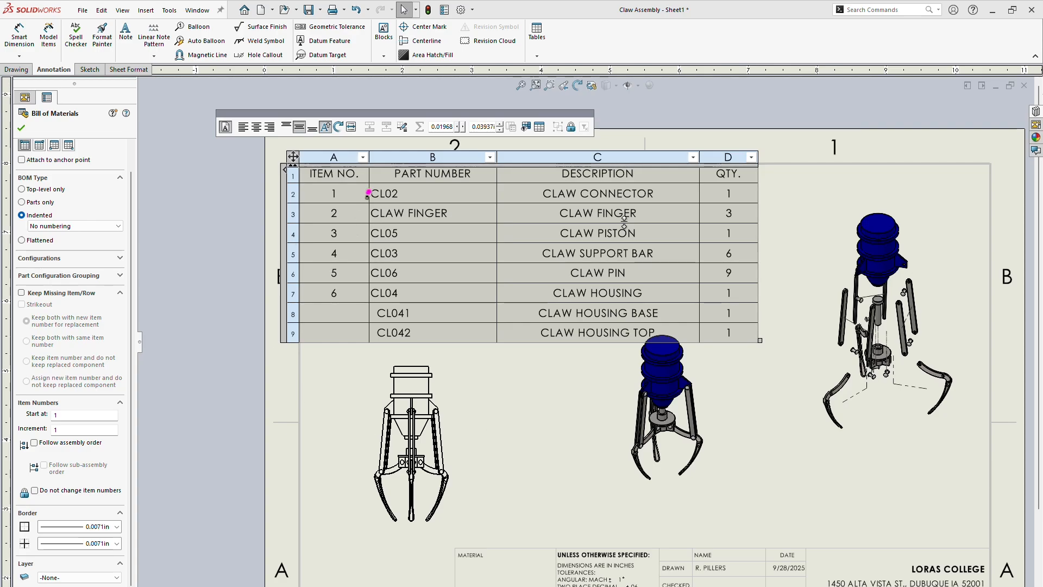
{"action": "left_click", "coordinate": [369, 235]}
{"action": "left_click", "coordinate": [368, 256]}
{"action": "left_click", "coordinate": [369, 287]}
{"action": "key", "text": "ctrl+z"}
{"action": "key", "text": "ctrl+z"}
{"action": "key", "text": "ctrl+z"}
Step: Accept the bill of materials settings and move the isometric and front views down, clear of the table
{"action": "left_click", "coordinate": [21, 128]}
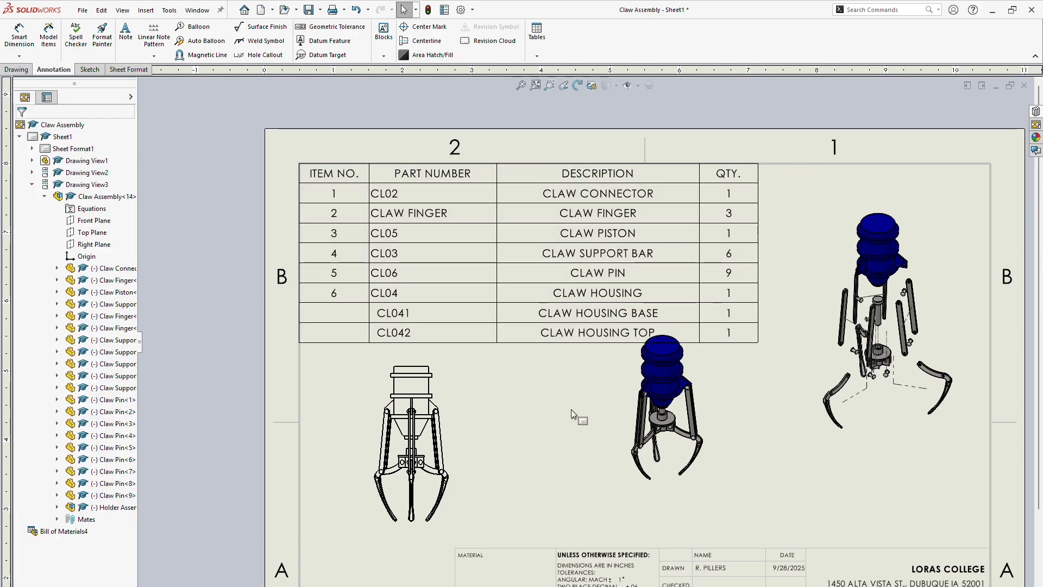
{"action": "left_click_drag", "start_coordinate": [732, 429], "coordinate": [742, 452]}
{"action": "left_click_drag", "start_coordinate": [463, 472], "coordinate": [467, 486]}
{"action": "left_click", "coordinate": [565, 450]}
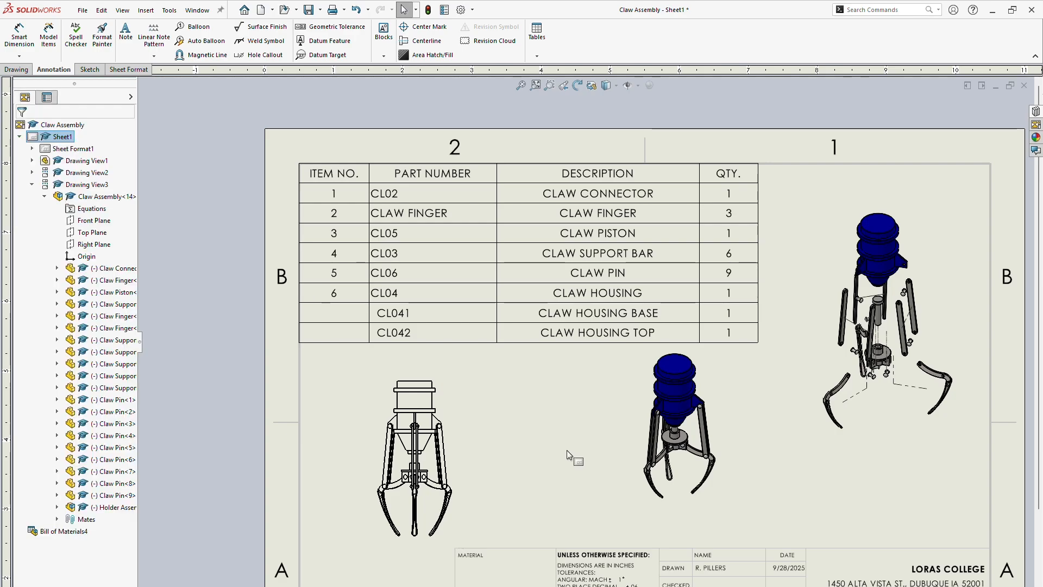
{"action": "scroll", "coordinate": [648, 382], "scroll_direction": "up", "scroll_amount": 1}
{"action": "scroll", "coordinate": [849, 435], "scroll_direction": "down", "scroll_amount": 1}
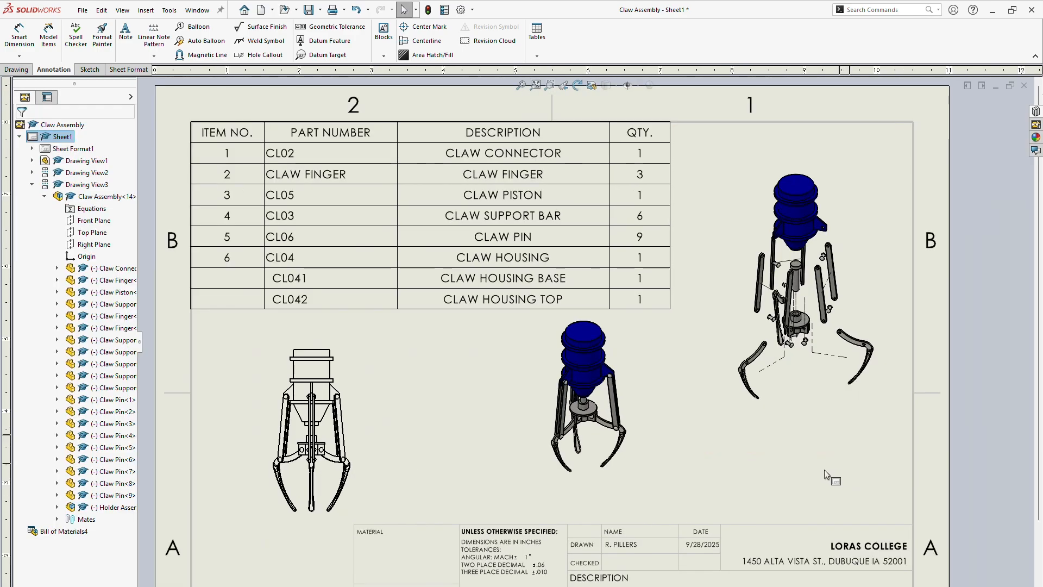
{"action": "left_click", "coordinate": [820, 447]}
{"action": "left_click", "coordinate": [721, 461]}
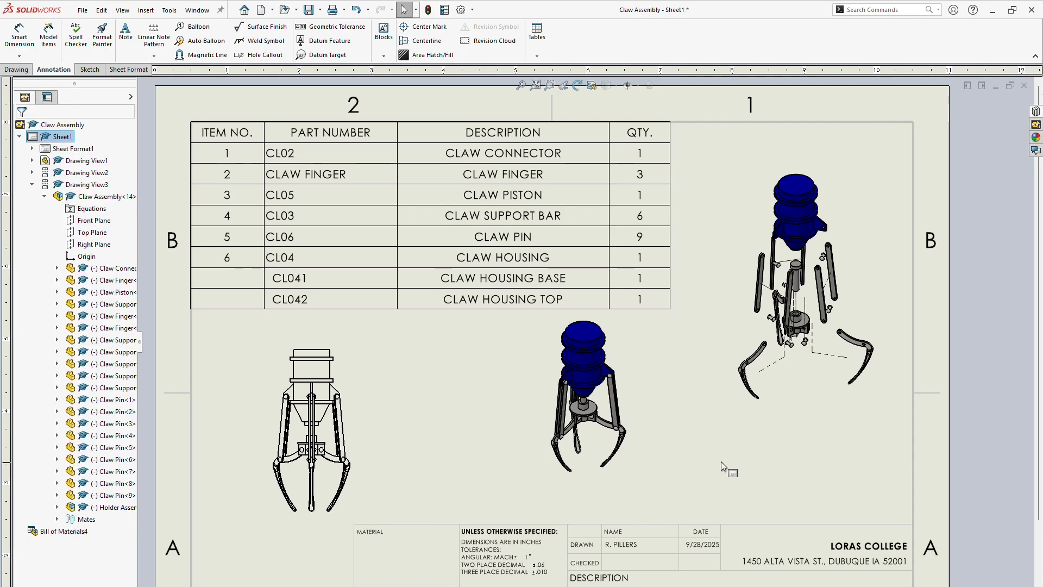
{"action": "left_click", "coordinate": [303, 200]}
{"action": "scroll", "coordinate": [302, 201], "scroll_direction": "down", "scroll_amount": 2}
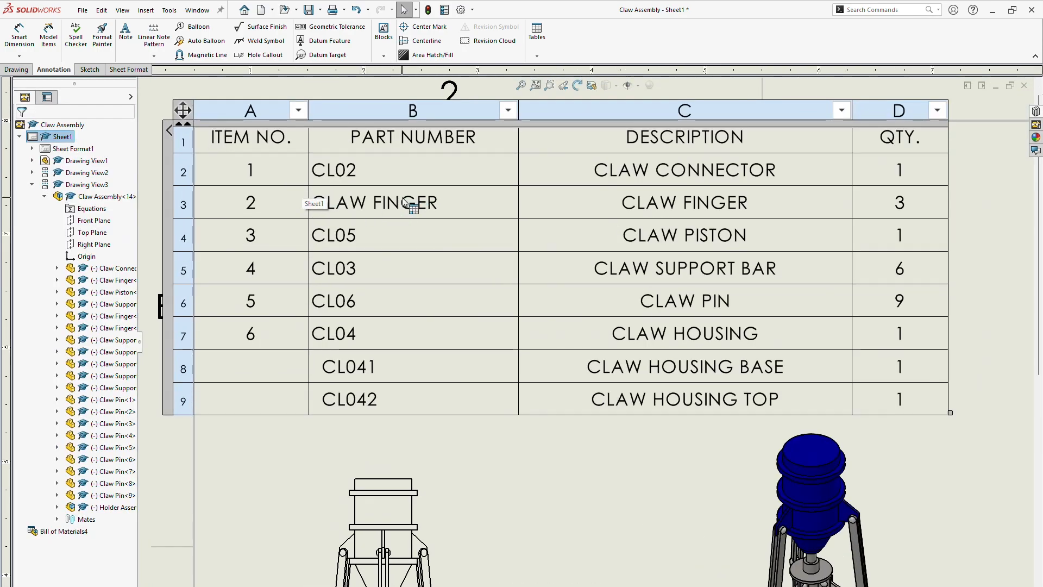
{"action": "scroll", "coordinate": [641, 499], "scroll_direction": "up", "scroll_amount": 3}
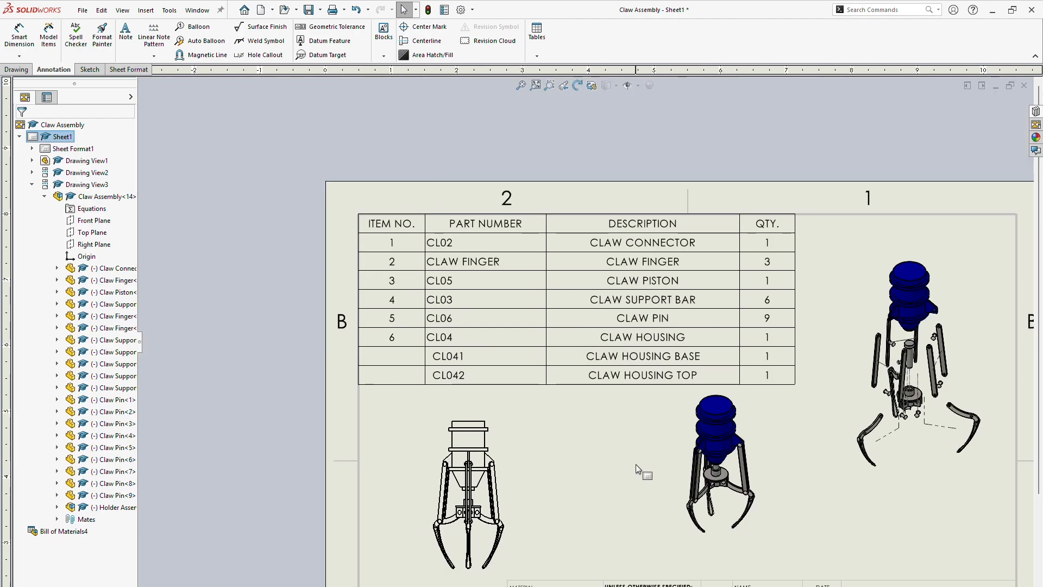
Step: Open the Claw Finger part from the exploded view and bring up its Default configuration's properties
{"action": "scroll", "coordinate": [867, 438], "scroll_direction": "down", "scroll_amount": 1}
{"action": "scroll", "coordinate": [867, 439], "scroll_direction": "down", "scroll_amount": 3}
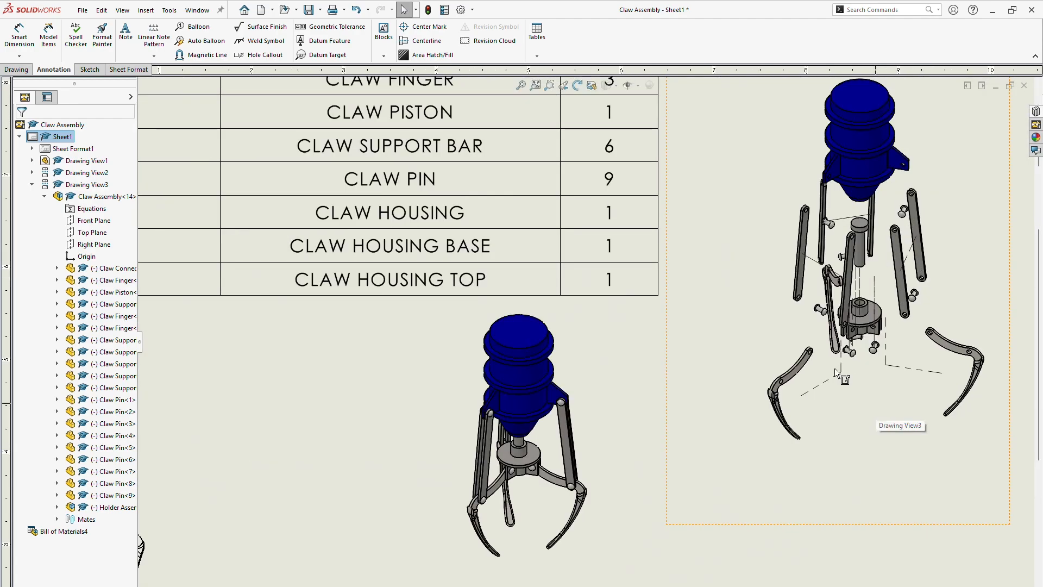
{"action": "left_click", "coordinate": [799, 368]}
{"action": "right_click", "coordinate": [801, 371]}
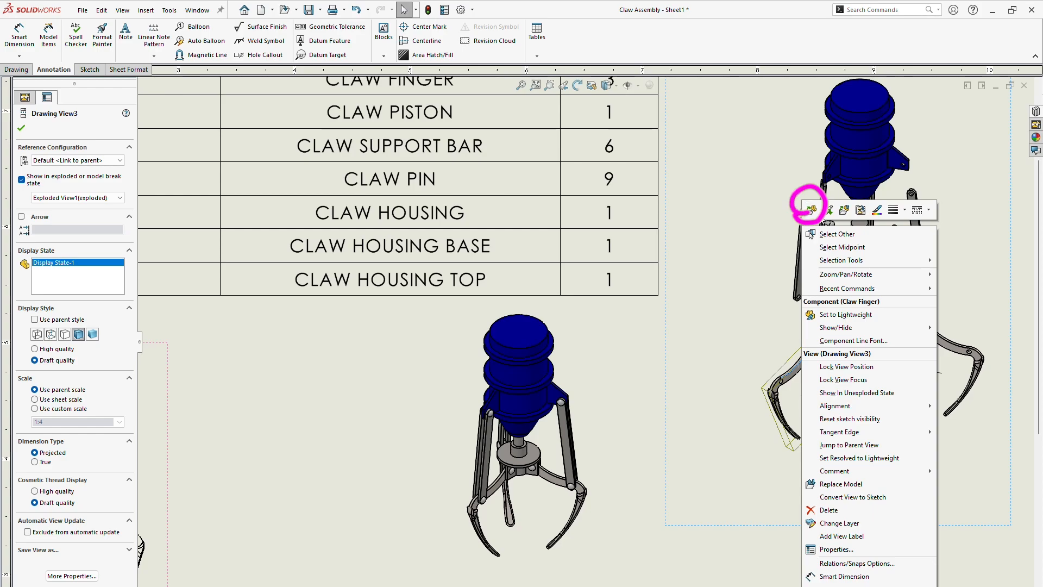
{"action": "left_click", "coordinate": [812, 211]}
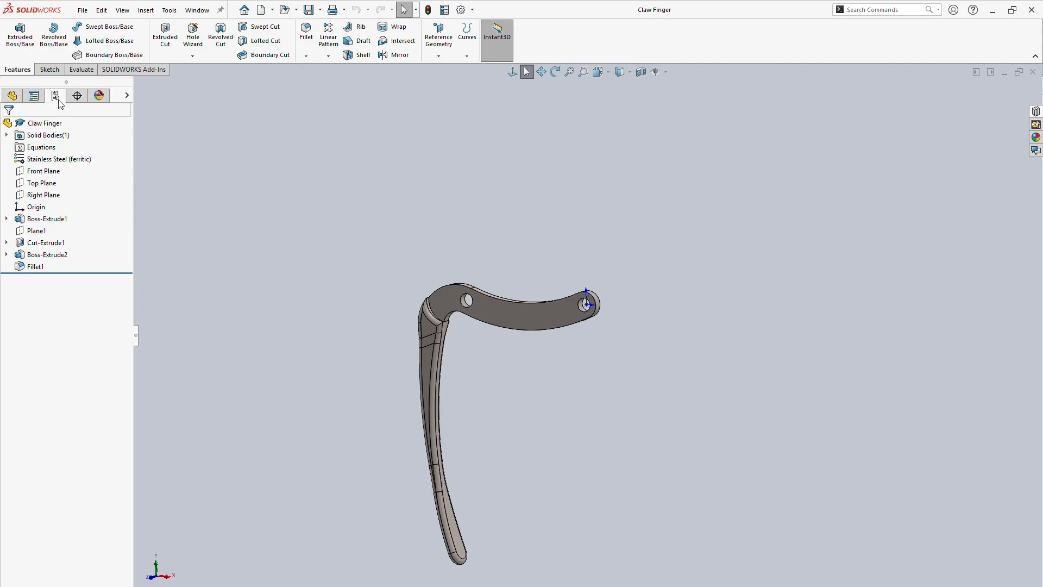
{"action": "left_click", "coordinate": [55, 95]}
{"action": "right_click", "coordinate": [64, 144]}
{"action": "left_click", "coordinate": [106, 204]}
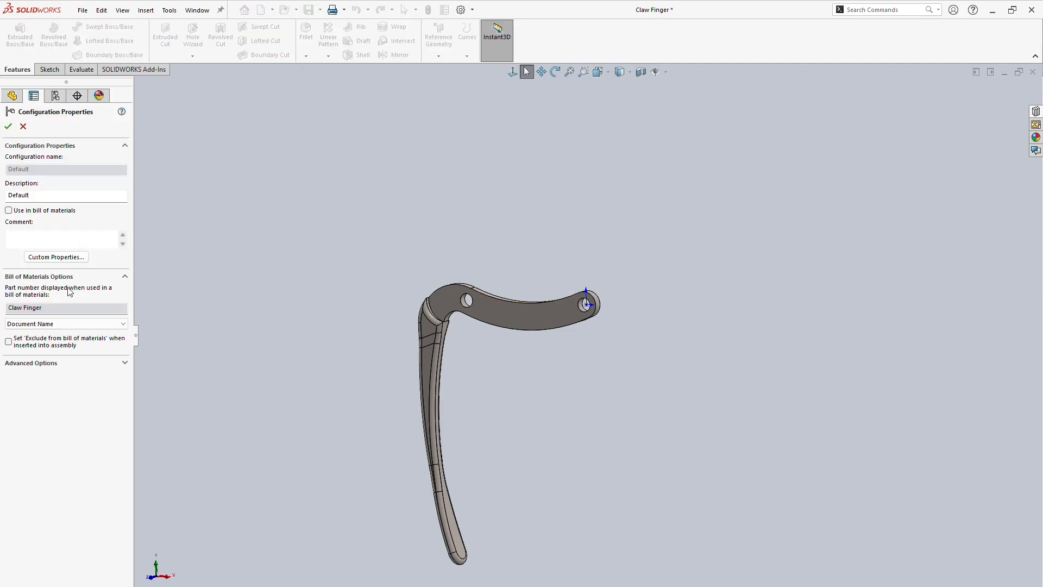
Step: Check the part number among the Claw Finger's configuration-specific custom properties and close them without changes
{"action": "left_click", "coordinate": [56, 256]}
{"action": "left_click", "coordinate": [429, 234]}
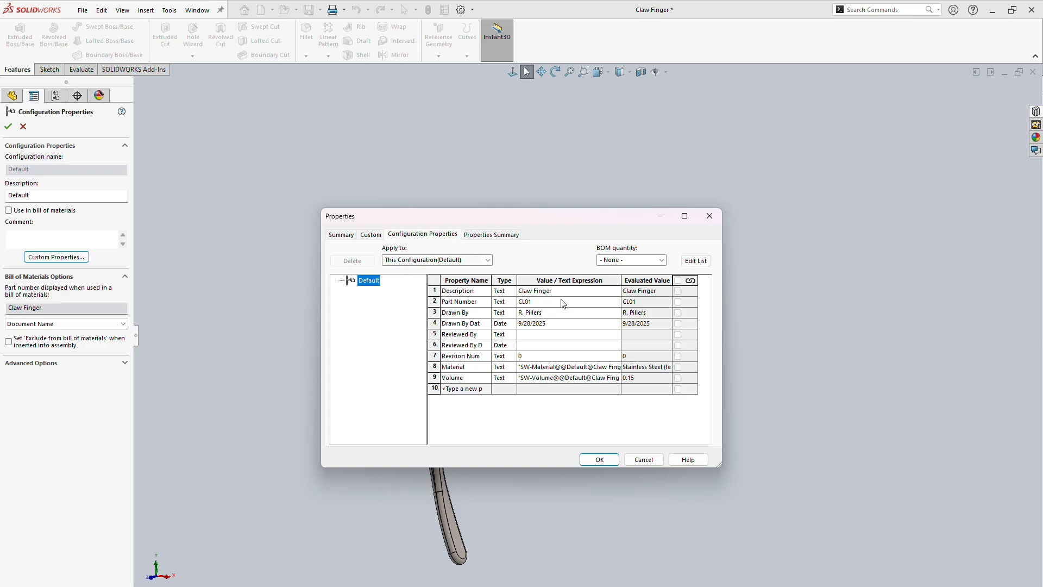
{"action": "left_click", "coordinate": [638, 459]}
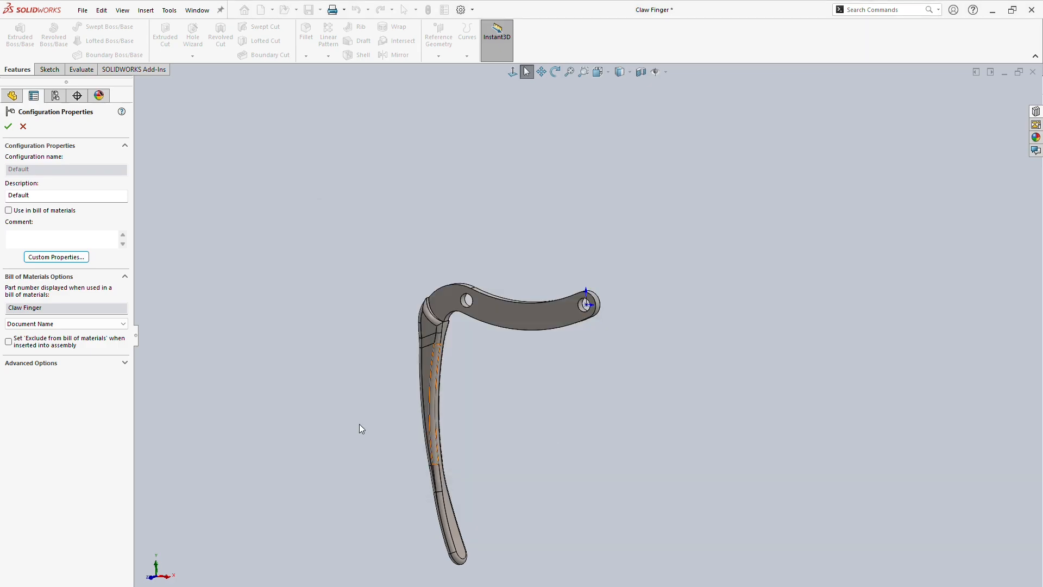
Step: Try a user-specified name, CL01, as the part number displayed in the bill of materials
{"action": "left_click", "coordinate": [81, 323]}
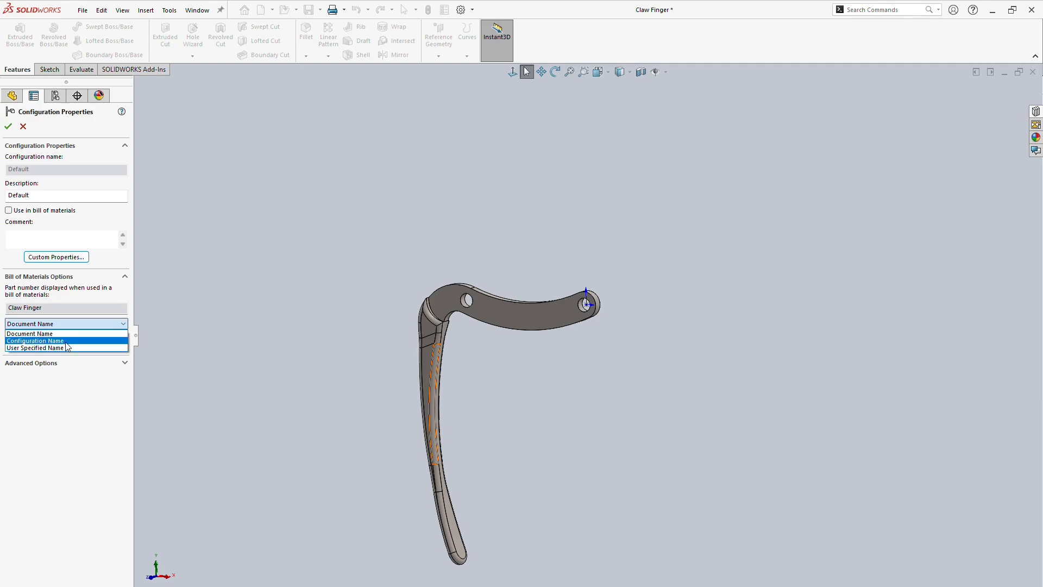
{"action": "left_click", "coordinate": [66, 346]}
{"action": "left_click", "coordinate": [45, 307]}
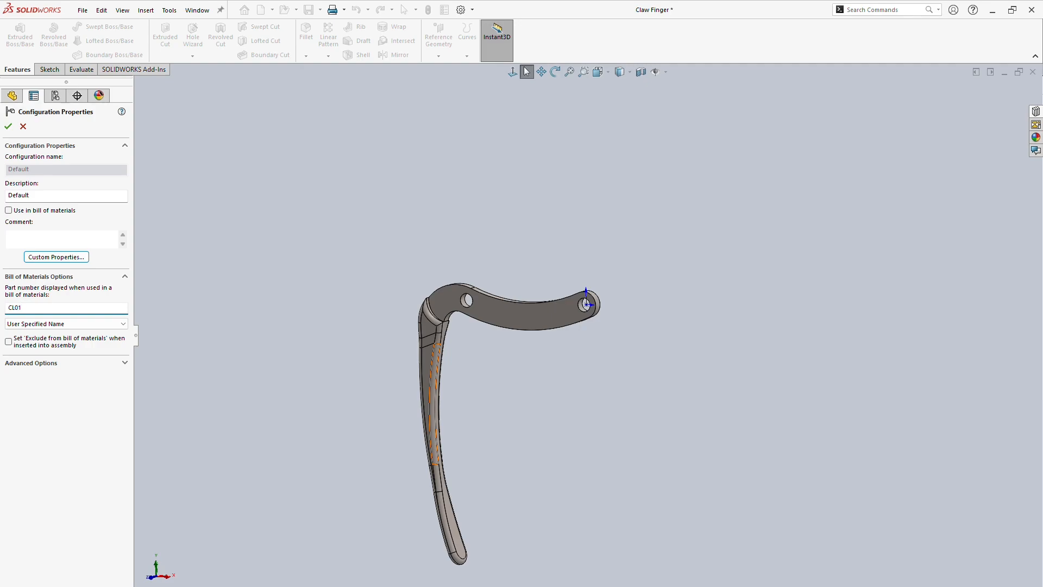
Step: Set the bill of materials part number to use the Configuration Name and accept the configuration properties
{"action": "left_click", "coordinate": [122, 324]}
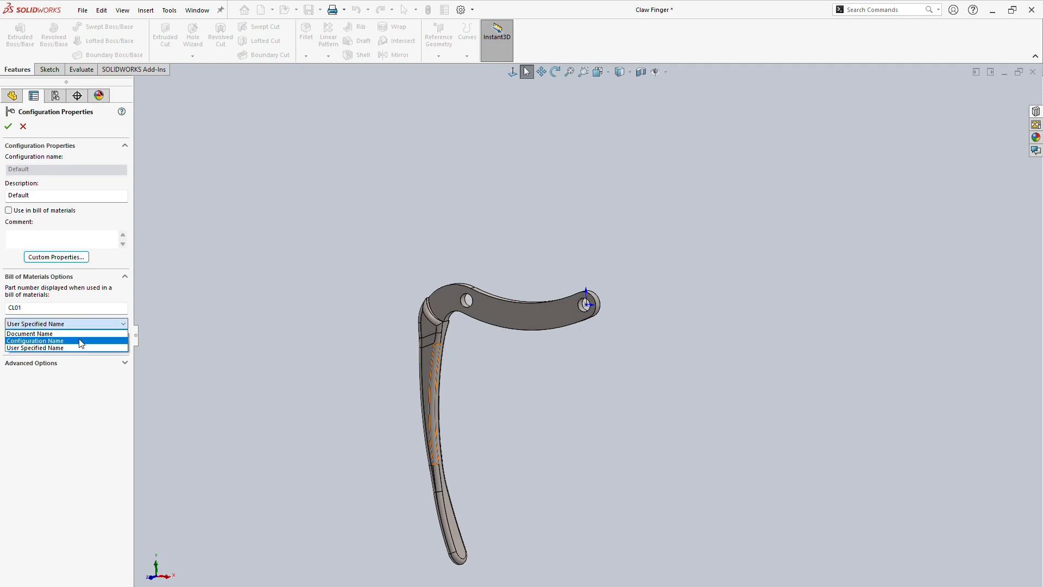
{"action": "left_click", "coordinate": [80, 342]}
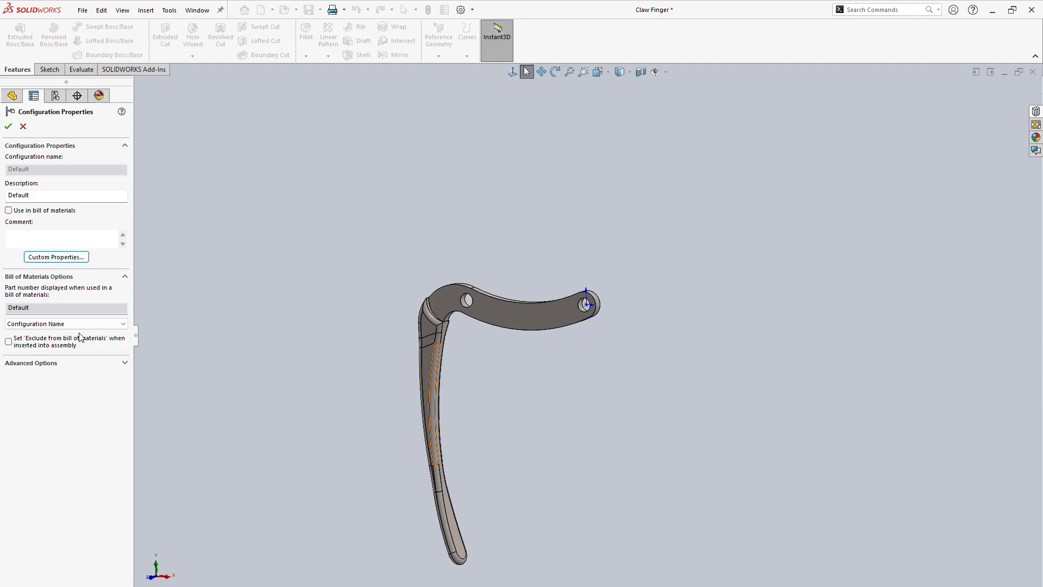
{"action": "left_click", "coordinate": [9, 127]}
Step: Rename the Claw Finger's Default configuration as CL01
{"action": "right_click", "coordinate": [53, 144]}
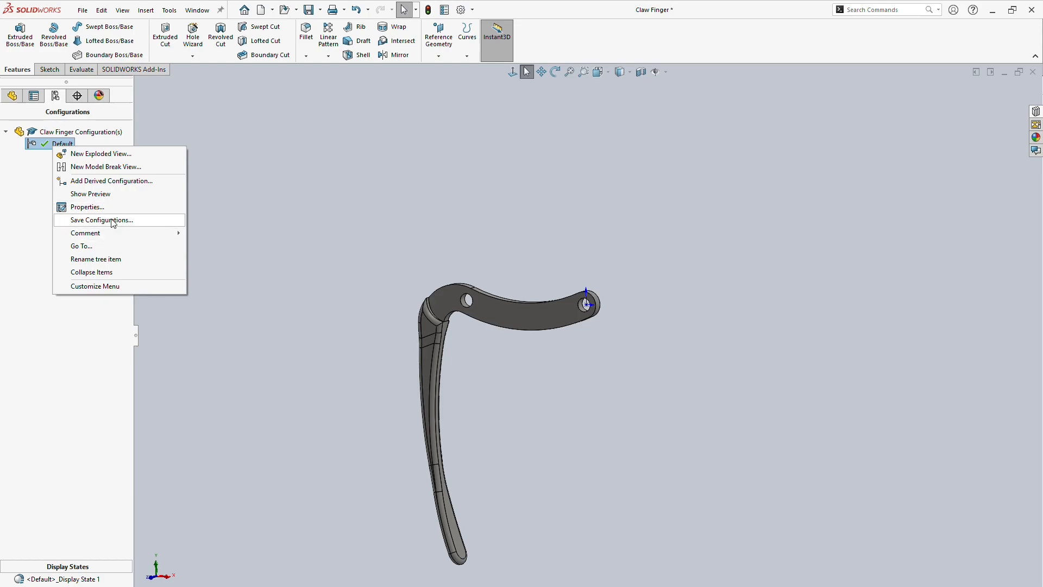
{"action": "left_click", "coordinate": [105, 259]}
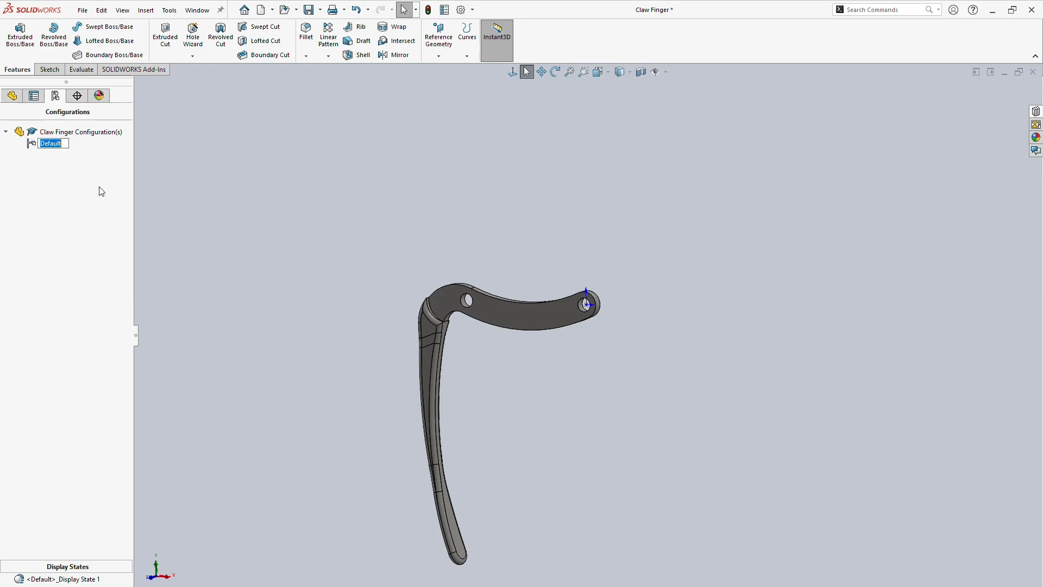
{"action": "type", "text": "CL01"}
{"action": "key", "text": "Return"}
Step: Close the Claw Finger part with its changes saved and dismiss the update report in the Claw Assembly drawing
{"action": "left_click", "coordinate": [1032, 73]}
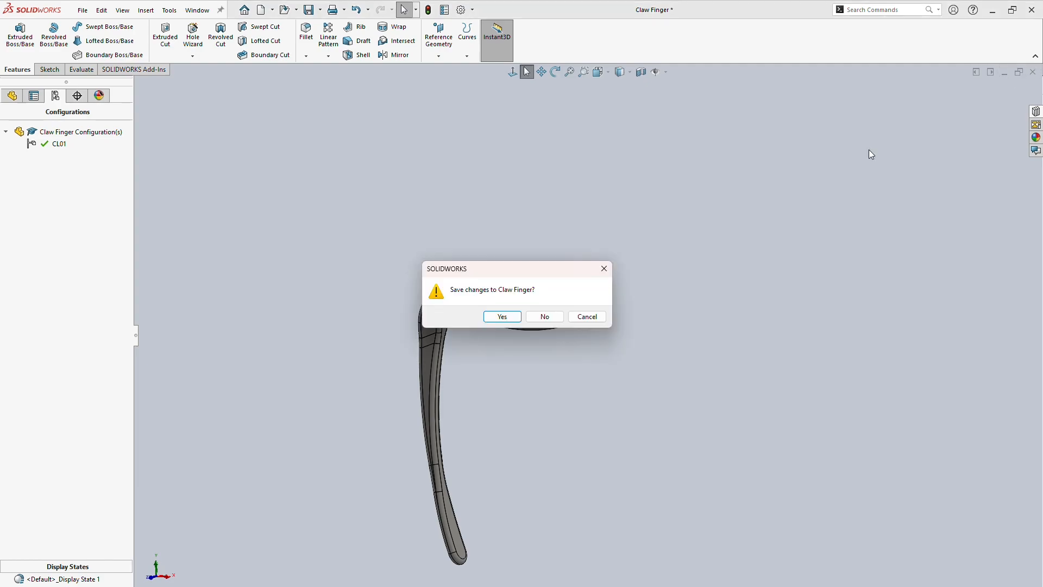
{"action": "left_click", "coordinate": [485, 316]}
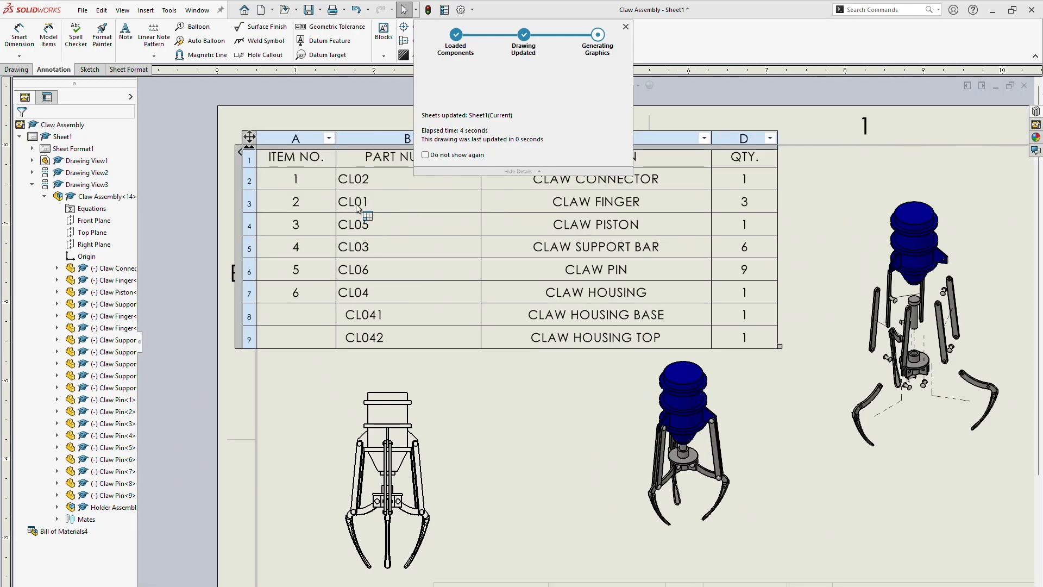
{"action": "left_click", "coordinate": [626, 27]}
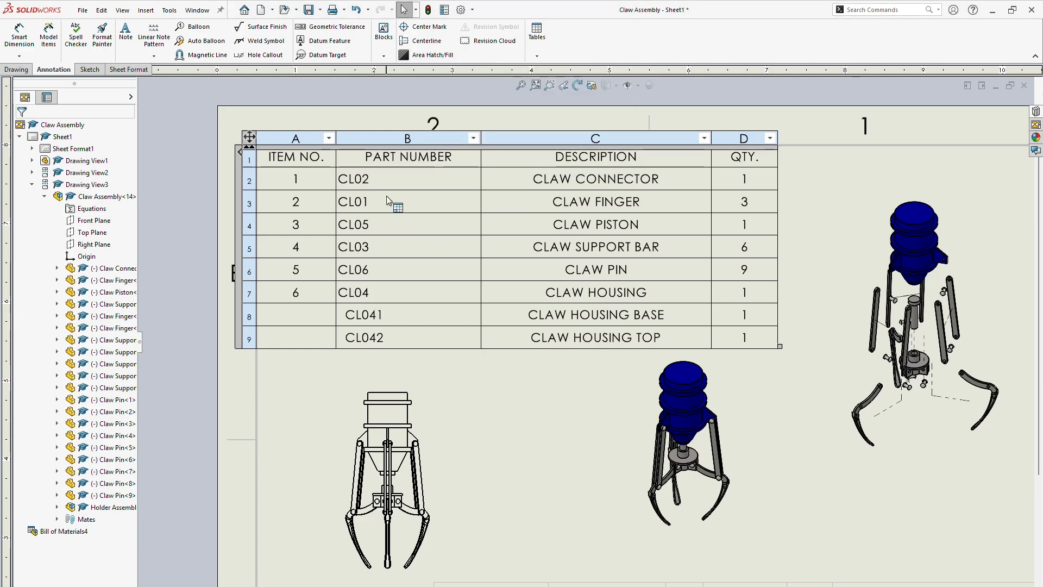
Step: Add circular item-number balloons to the exploded view with Auto Balloon and accept them
{"action": "scroll", "coordinate": [673, 268], "scroll_direction": "up", "scroll_amount": 2}
{"action": "scroll", "coordinate": [1016, 551], "scroll_direction": "down", "scroll_amount": 1}
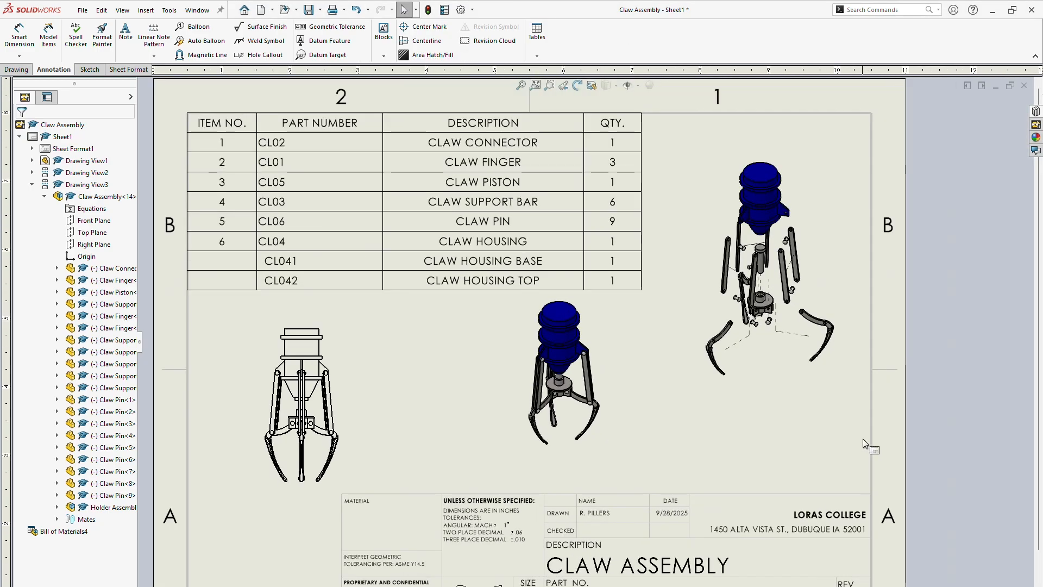
{"action": "left_click", "coordinate": [668, 465]}
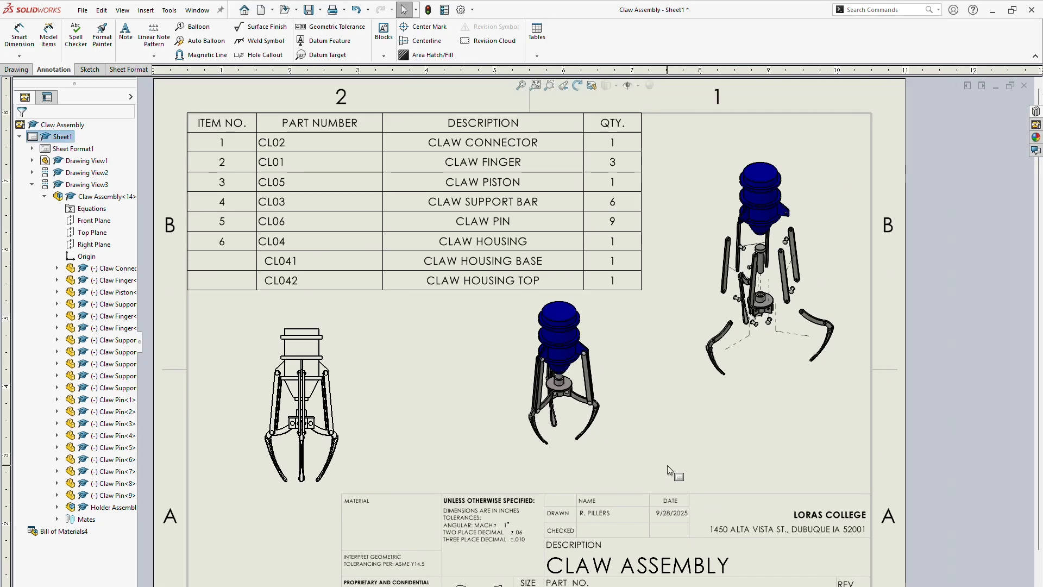
{"action": "left_click", "coordinate": [734, 417]}
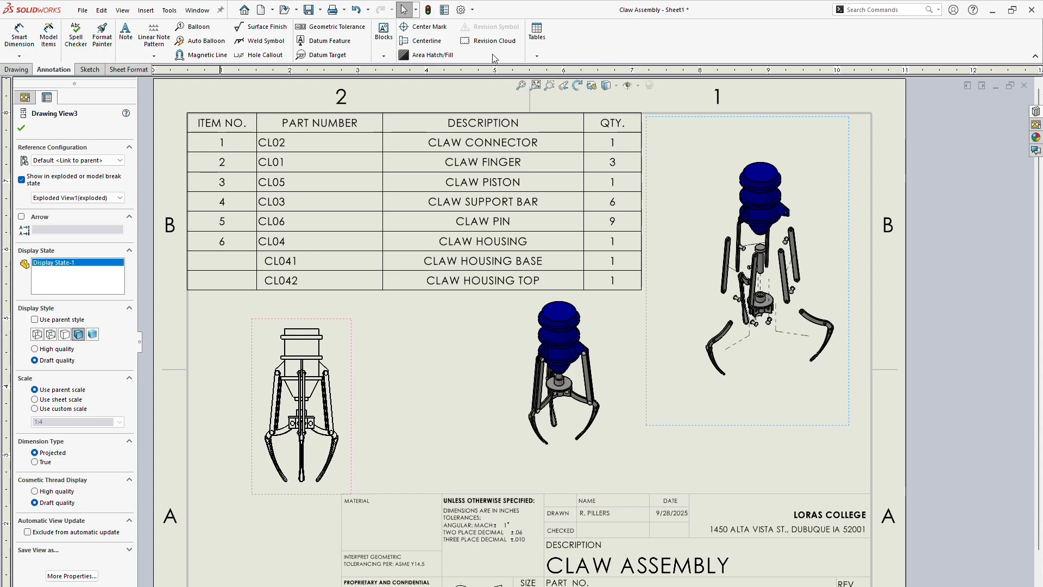
{"action": "left_click", "coordinate": [220, 46]}
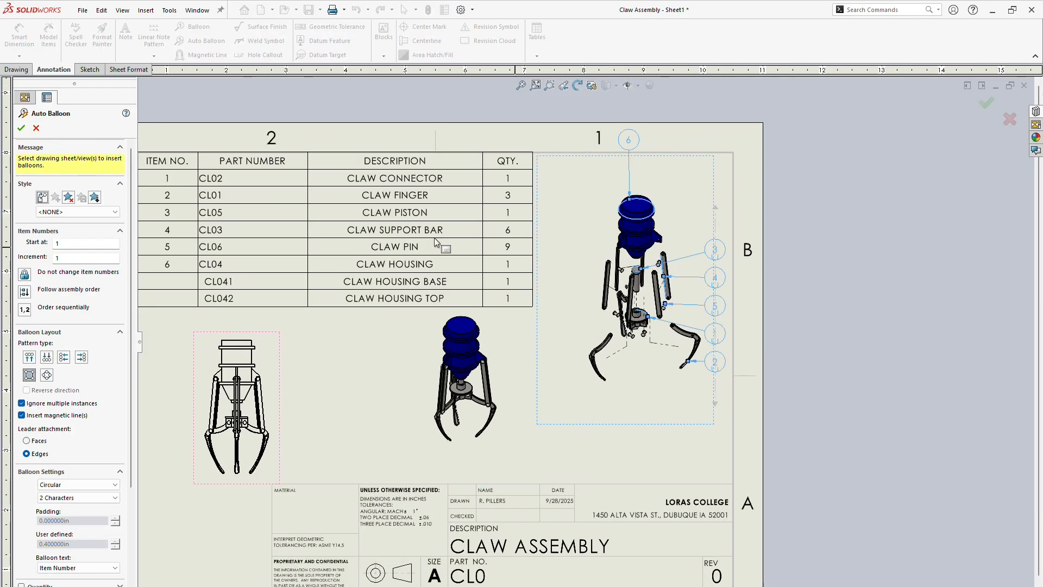
{"action": "left_click", "coordinate": [22, 128]}
Step: Move balloon 1 off the magnetic line, level with and closer to the claw connector
{"action": "scroll", "coordinate": [679, 272], "scroll_direction": "down", "scroll_amount": 5}
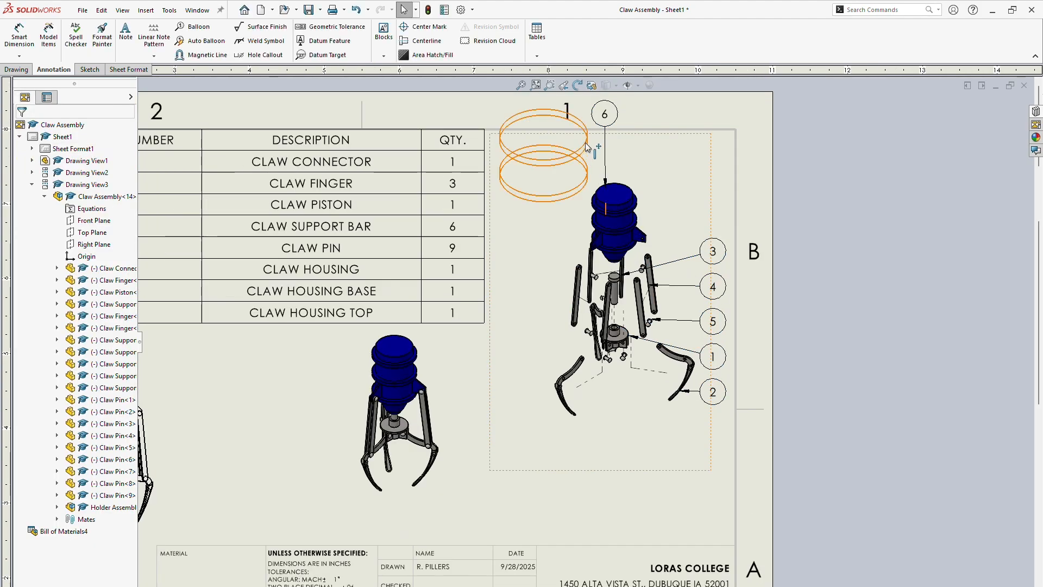
{"action": "scroll", "coordinate": [635, 247], "scroll_direction": "up", "scroll_amount": 2}
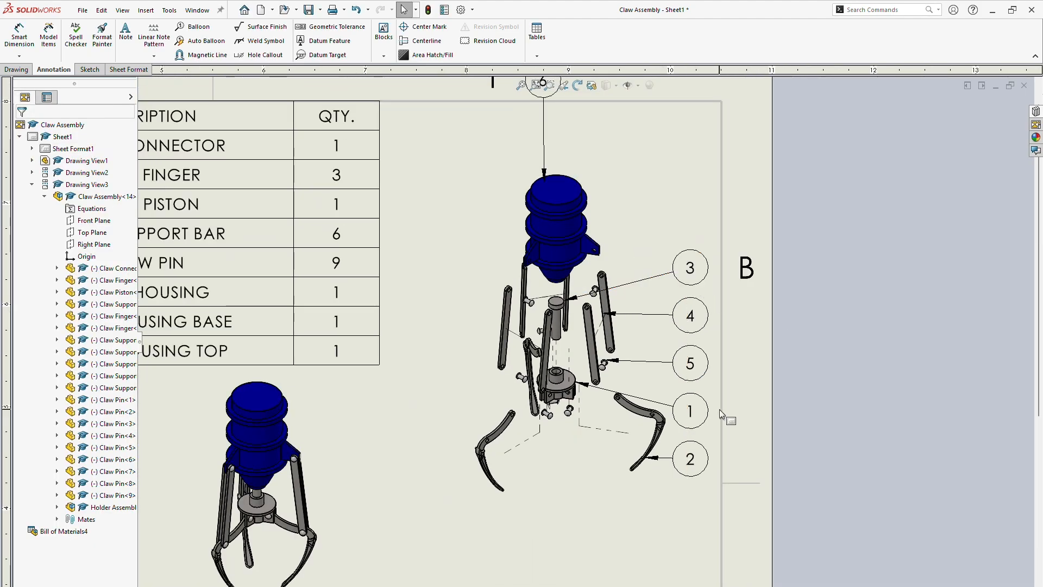
{"action": "left_click_drag", "start_coordinate": [704, 406], "coordinate": [669, 378]}
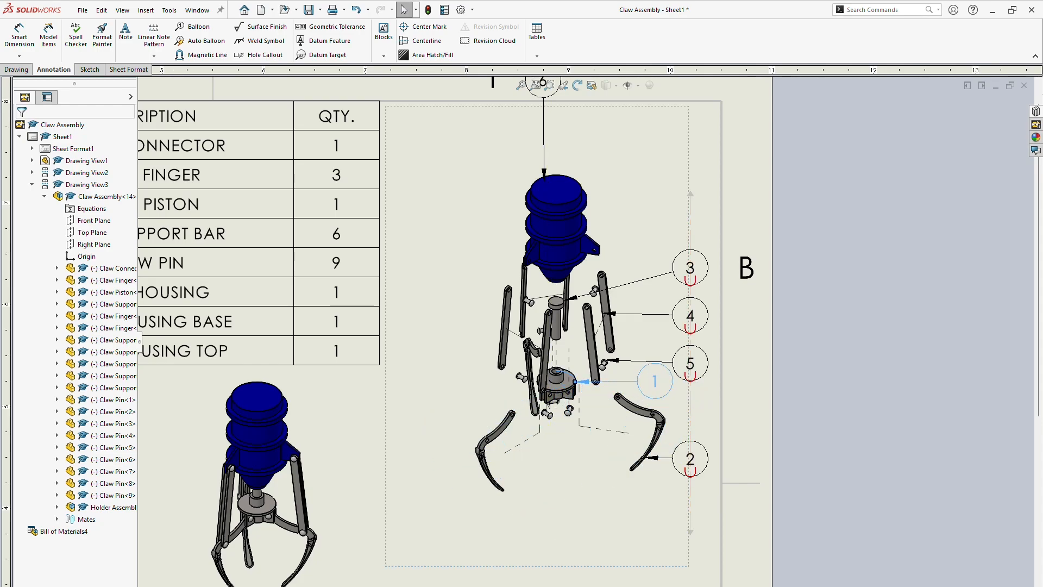
Step: Move balloon 3 to the left side of the exploded view and reattach its leader to the claw piston's left edge
{"action": "left_click_drag", "start_coordinate": [698, 256], "coordinate": [443, 257]}
{"action": "scroll", "coordinate": [551, 309], "scroll_direction": "up", "scroll_amount": 4}
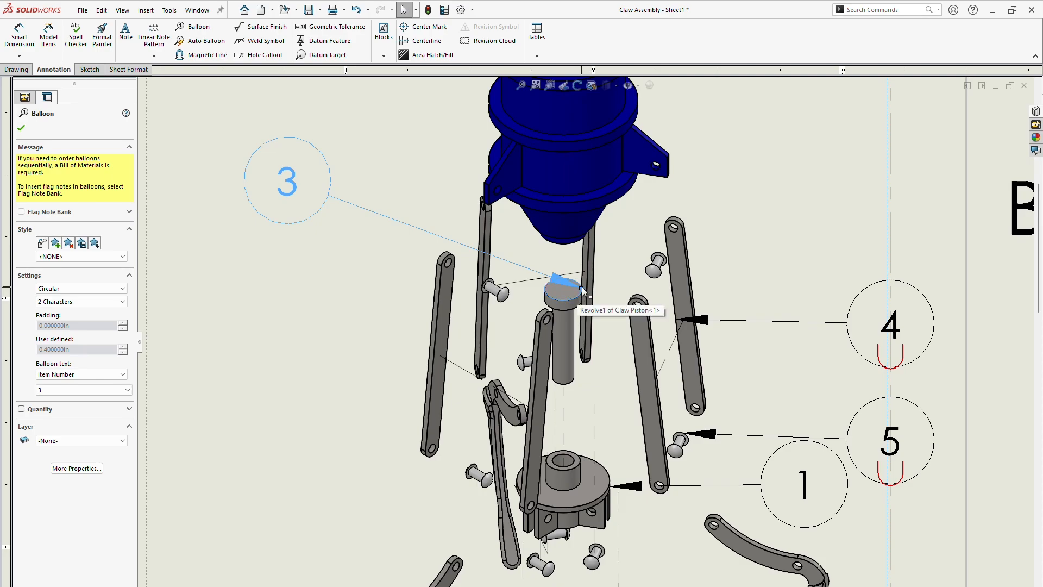
{"action": "left_click_drag", "start_coordinate": [582, 288], "coordinate": [544, 287]}
{"action": "left_click", "coordinate": [744, 181]}
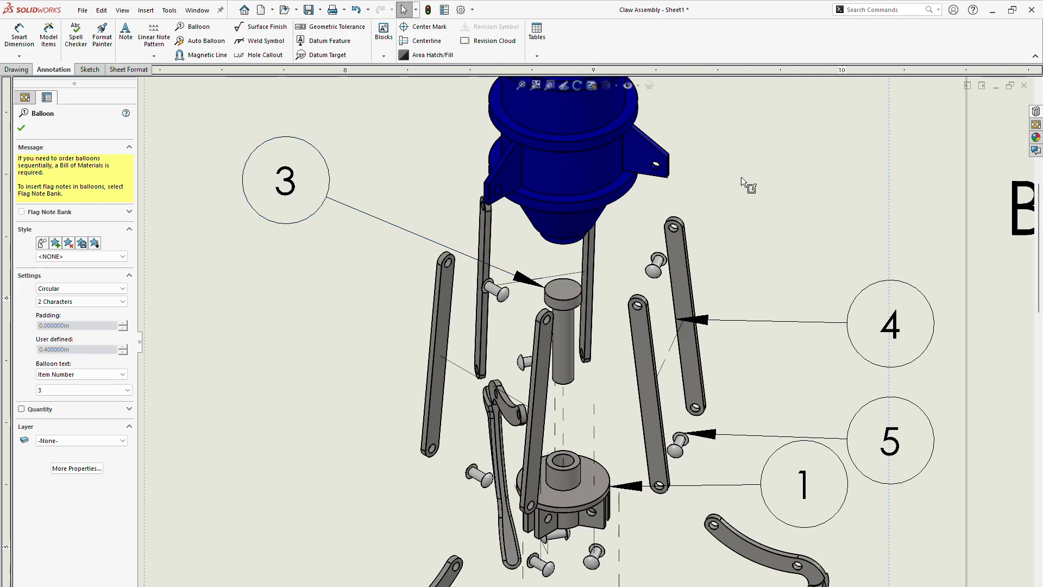
Step: Move balloon 4 up and closer to the view, and reattach its leader to the support bar's right edge
{"action": "mouse_move", "coordinate": [897, 329]}
{"action": "left_mouse_down"}
{"action": "mouse_move", "coordinate": [857, 247]}
{"action": "mouse_move", "coordinate": [782, 207]}
{"action": "left_mouse_up"}
{"action": "left_click_drag", "start_coordinate": [675, 320], "coordinate": [694, 306]}
{"action": "left_click", "coordinate": [746, 326]}
Step: Move balloon 6 to the upper right of the claw housing and reattach its leader to the housing's right side
{"action": "scroll", "coordinate": [731, 317], "scroll_direction": "up", "scroll_amount": 3}
{"action": "scroll", "coordinate": [732, 317], "scroll_direction": "up", "scroll_amount": 2}
{"action": "scroll", "coordinate": [571, 171], "scroll_direction": "down", "scroll_amount": 2}
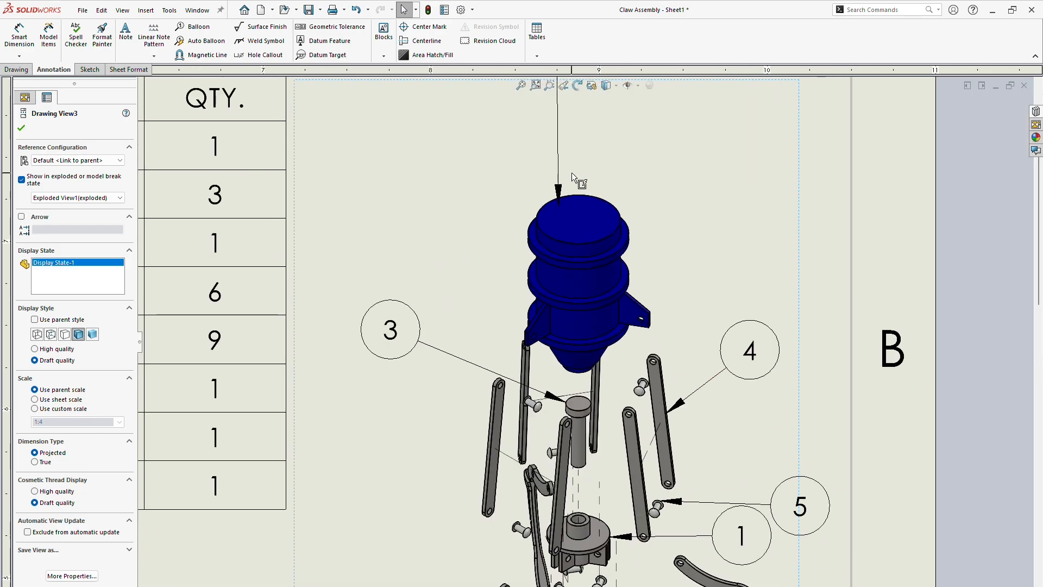
{"action": "scroll", "coordinate": [573, 173], "scroll_direction": "up", "scroll_amount": 4}
{"action": "left_click_drag", "start_coordinate": [579, 190], "coordinate": [637, 252]}
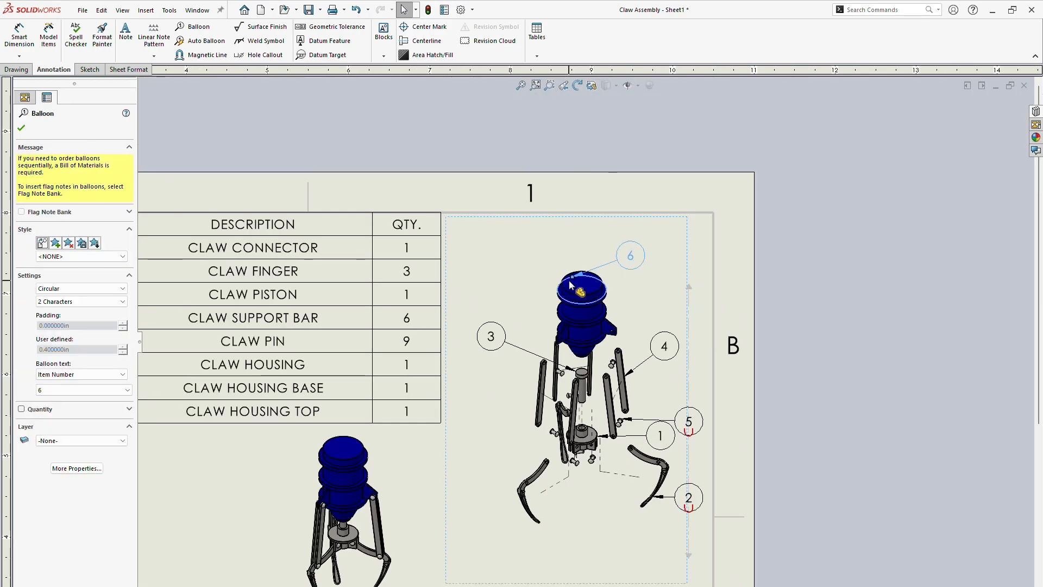
{"action": "left_click_drag", "start_coordinate": [573, 277], "coordinate": [613, 312]}
{"action": "mouse_move", "coordinate": [607, 309]}
{"action": "left_mouse_down"}
{"action": "mouse_move", "coordinate": [620, 283]}
{"action": "mouse_move", "coordinate": [583, 262]}
{"action": "left_mouse_up"}
{"action": "left_click", "coordinate": [660, 324]}
Step: Place balloon 5 beneath balloon 4, nearer its pin, and balloon 2 to the lower right of the right claw finger
{"action": "scroll", "coordinate": [625, 336], "scroll_direction": "up", "scroll_amount": 3}
{"action": "scroll", "coordinate": [614, 460], "scroll_direction": "down", "scroll_amount": 5}
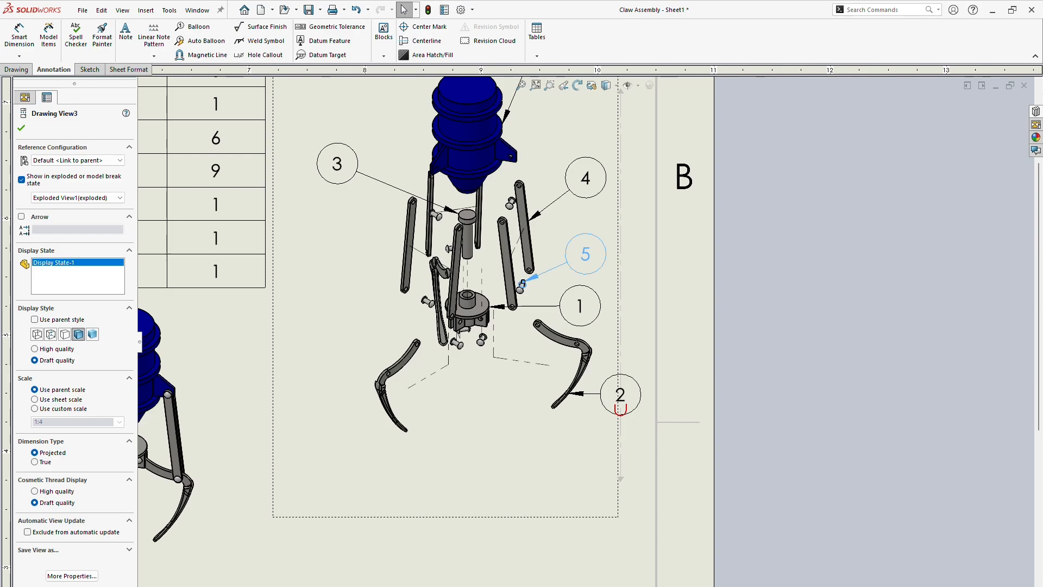
{"action": "left_click_drag", "start_coordinate": [621, 396], "coordinate": [577, 390]}
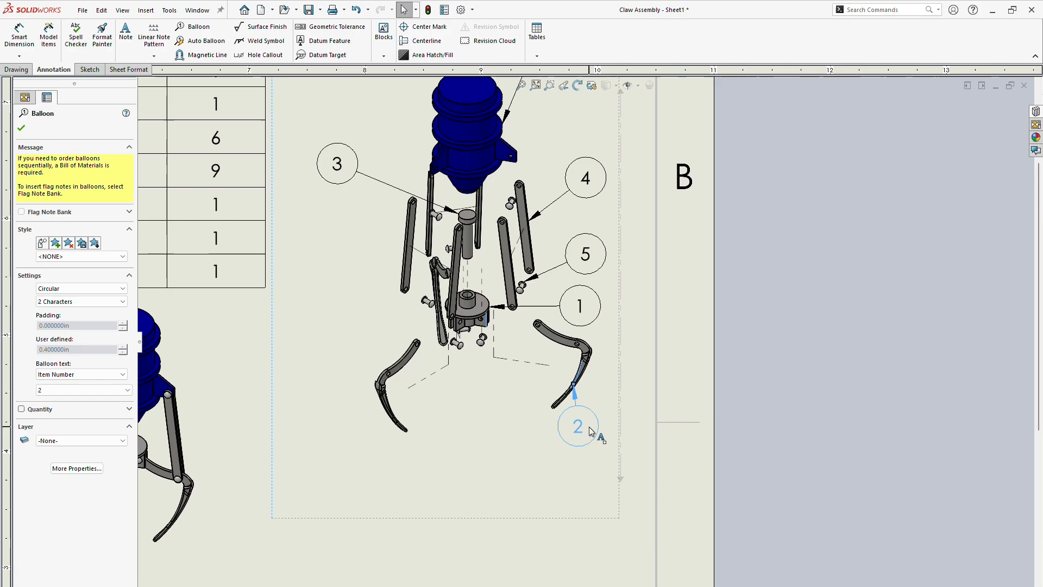
{"action": "left_click_drag", "start_coordinate": [576, 428], "coordinate": [604, 435]}
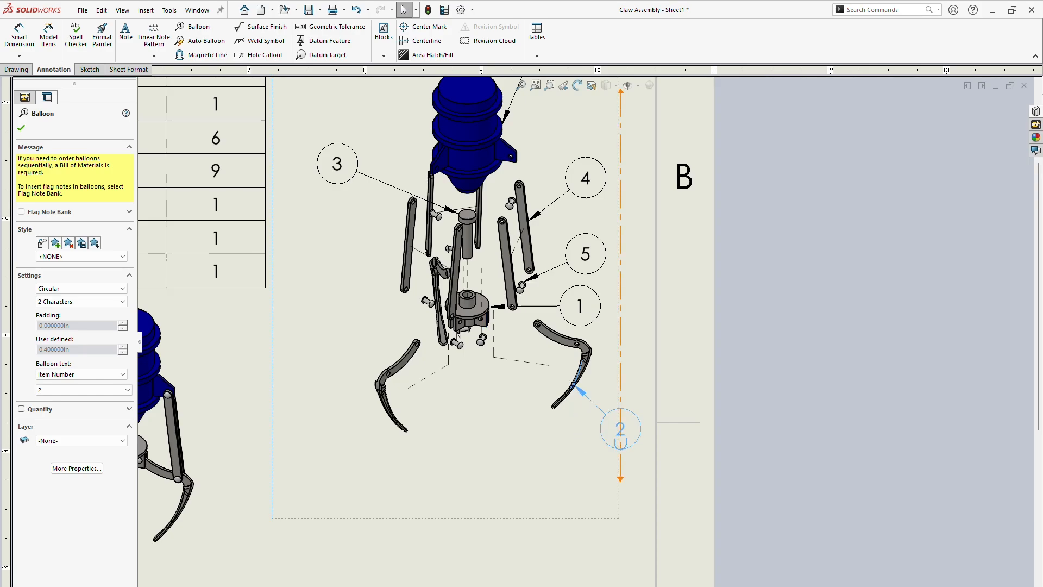
{"action": "left_click", "coordinate": [741, 362]}
{"action": "scroll", "coordinate": [673, 345], "scroll_direction": "up", "scroll_amount": 3}
{"action": "scroll", "coordinate": [715, 331], "scroll_direction": "down", "scroll_amount": 2}
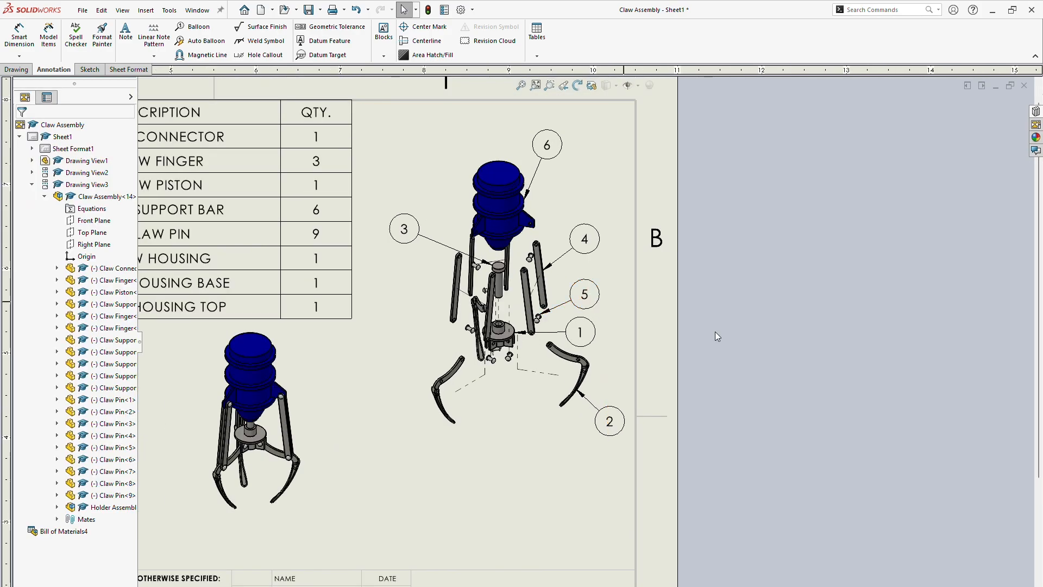
{"action": "scroll", "coordinate": [658, 373], "scroll_direction": "up", "scroll_amount": 3}
{"action": "scroll", "coordinate": [451, 321], "scroll_direction": "down", "scroll_amount": 1}
{"action": "scroll", "coordinate": [433, 367], "scroll_direction": "up", "scroll_amount": 2}
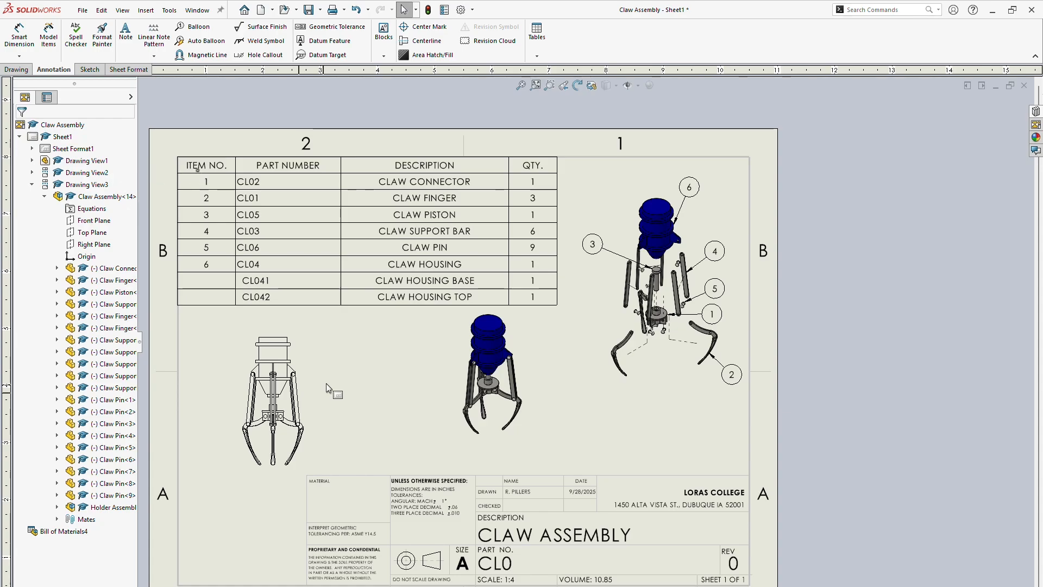
{"action": "mouse_move", "coordinate": [198, 170]}
{"action": "left_mouse_down"}
{"action": "mouse_move", "coordinate": [212, 277]}
{"action": "mouse_move", "coordinate": [193, 168]}
{"action": "mouse_move", "coordinate": [189, 177]}
{"action": "mouse_move", "coordinate": [216, 191]}
{"action": "left_mouse_up"}
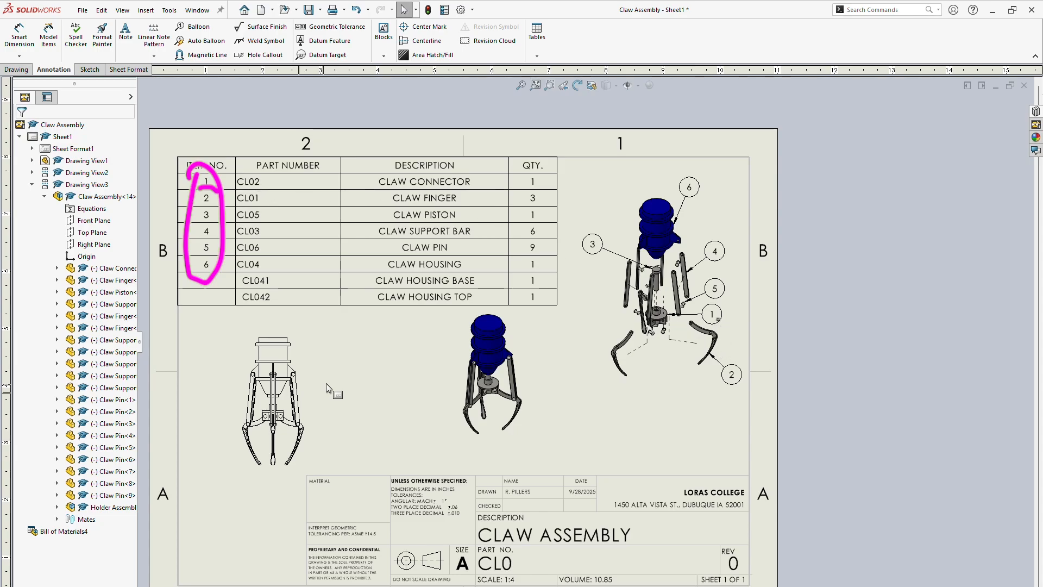
{"action": "left_click_drag", "start_coordinate": [705, 320], "coordinate": [721, 324]}
{"action": "mouse_move", "coordinate": [649, 325]}
{"action": "left_mouse_down"}
{"action": "mouse_move", "coordinate": [671, 316]}
{"action": "mouse_move", "coordinate": [647, 327]}
{"action": "mouse_move", "coordinate": [662, 328]}
{"action": "left_mouse_up"}
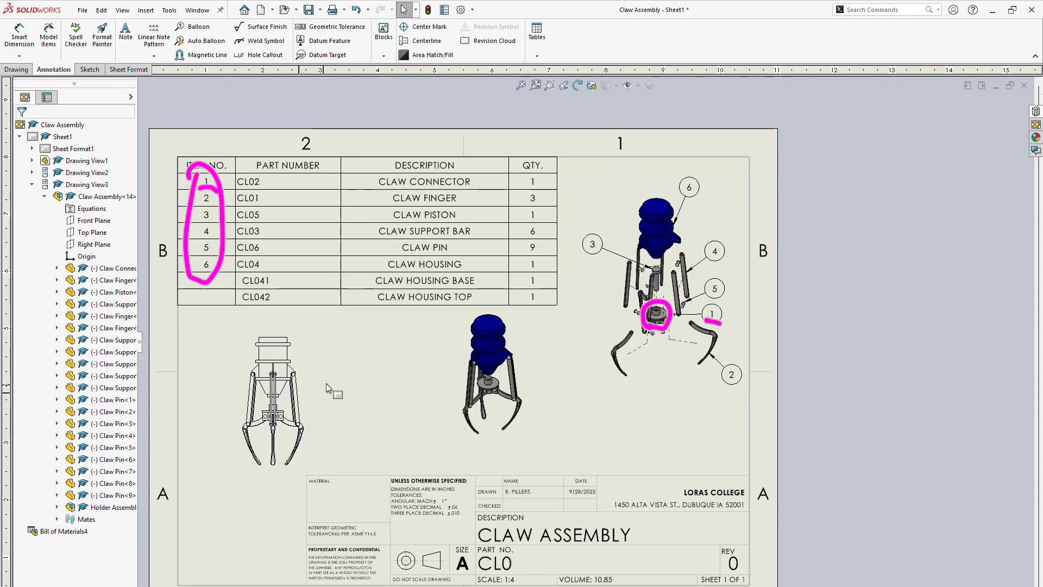
{"action": "key", "text": "ctrl+z"}
{"action": "key", "text": "ctrl+z"}
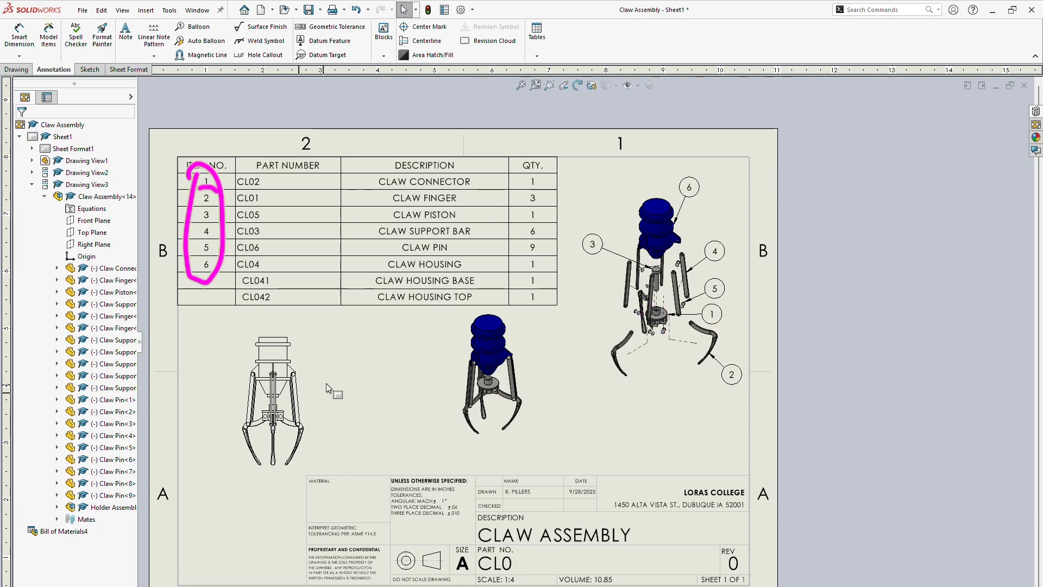
{"action": "key", "text": "ctrl+z"}
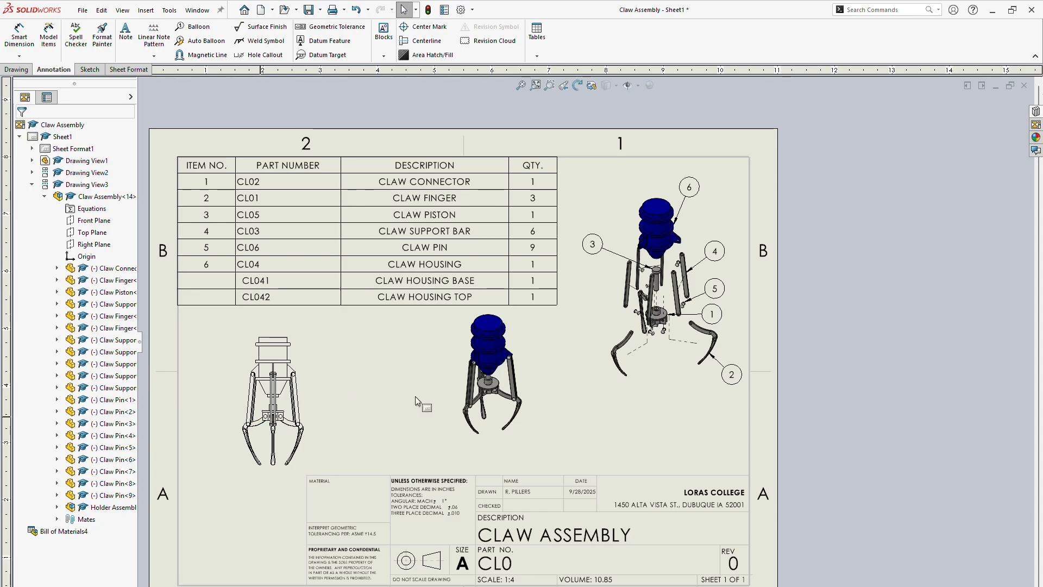
Step: Check the title block's material field against the columns of the bill of materials
{"action": "scroll", "coordinate": [344, 507], "scroll_direction": "down", "scroll_amount": 5}
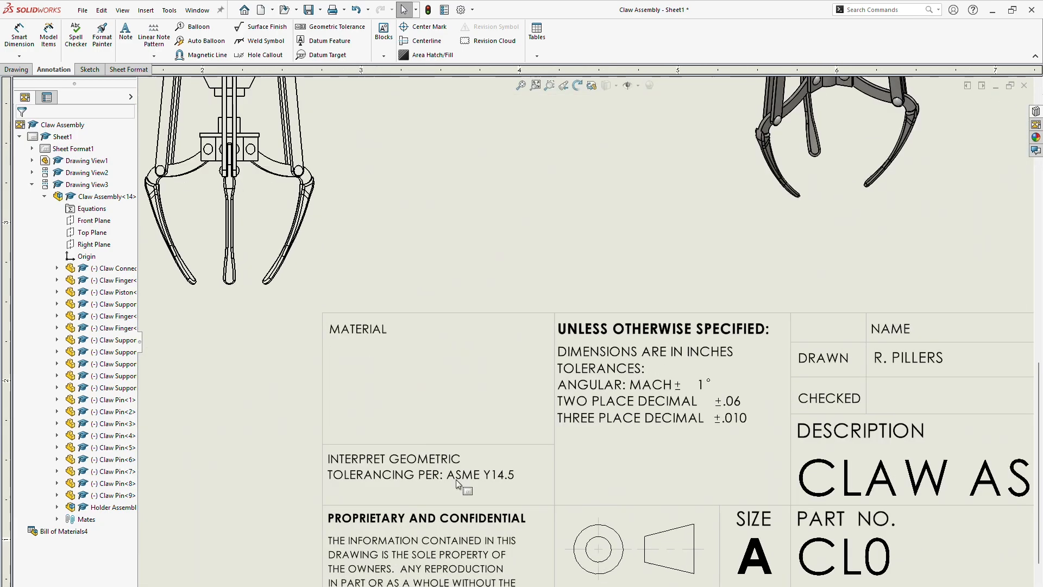
{"action": "scroll", "coordinate": [497, 398], "scroll_direction": "up", "scroll_amount": 3}
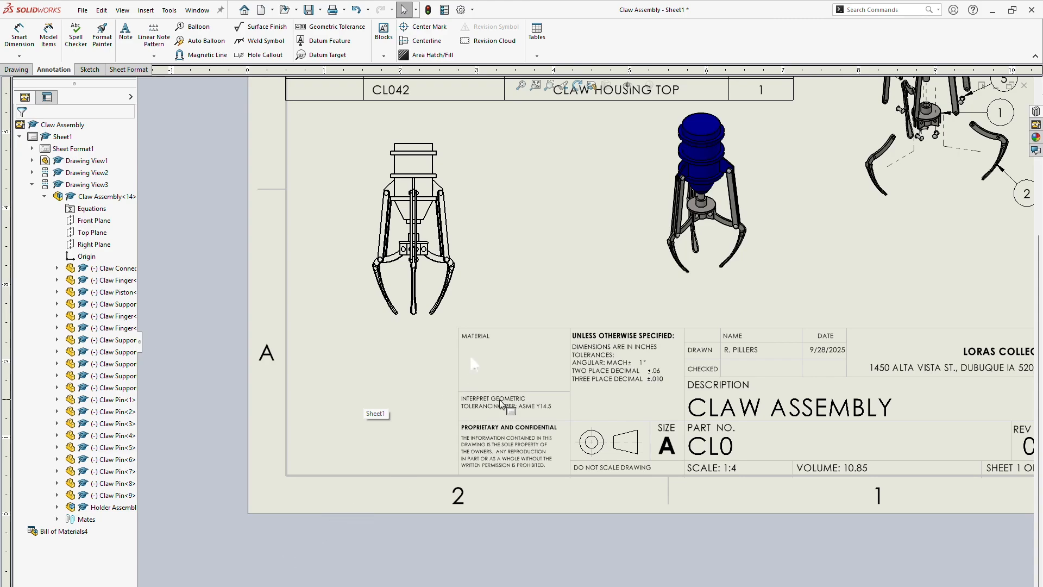
{"action": "mouse_move", "coordinate": [458, 346]}
{"action": "left_mouse_down"}
{"action": "mouse_move", "coordinate": [449, 342]}
{"action": "mouse_move", "coordinate": [463, 353]}
{"action": "left_mouse_up"}
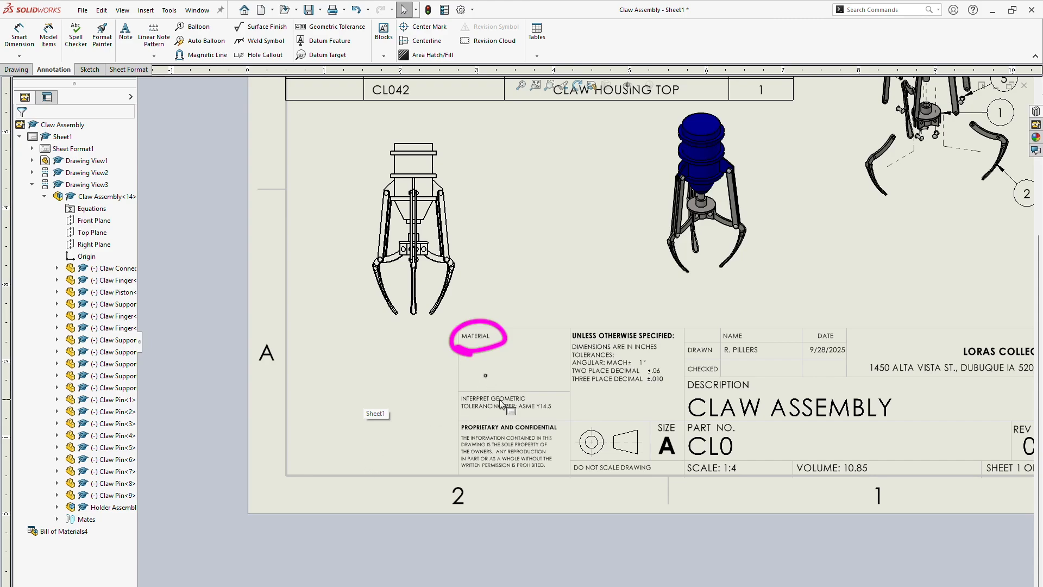
{"action": "mouse_move", "coordinate": [501, 317]}
{"action": "left_mouse_down"}
{"action": "mouse_move", "coordinate": [544, 101]}
{"action": "mouse_move", "coordinate": [551, 132]}
{"action": "left_mouse_up"}
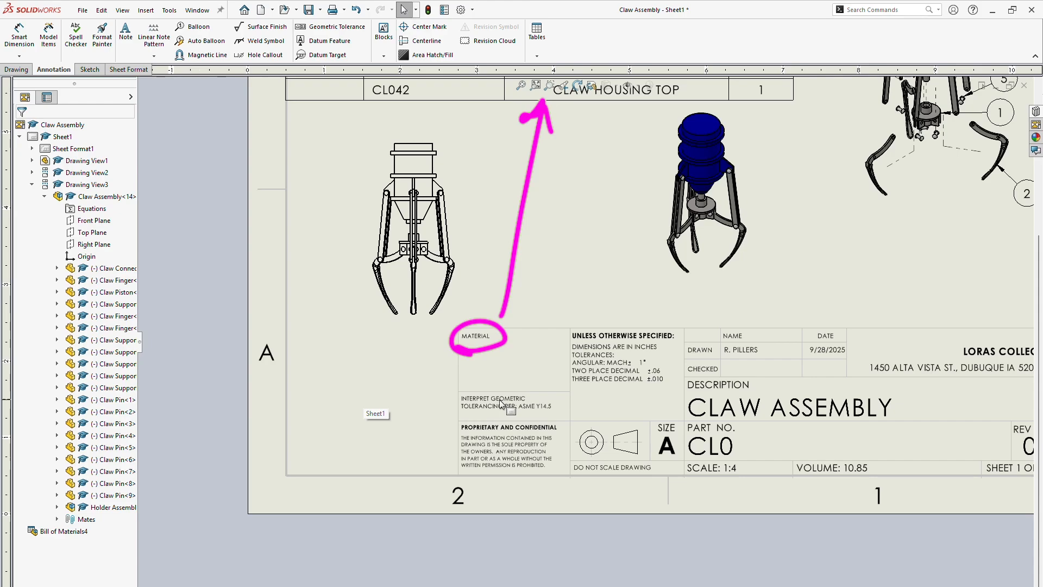
{"action": "key", "text": "ctrl+z"}
{"action": "key", "text": "ctrl+z"}
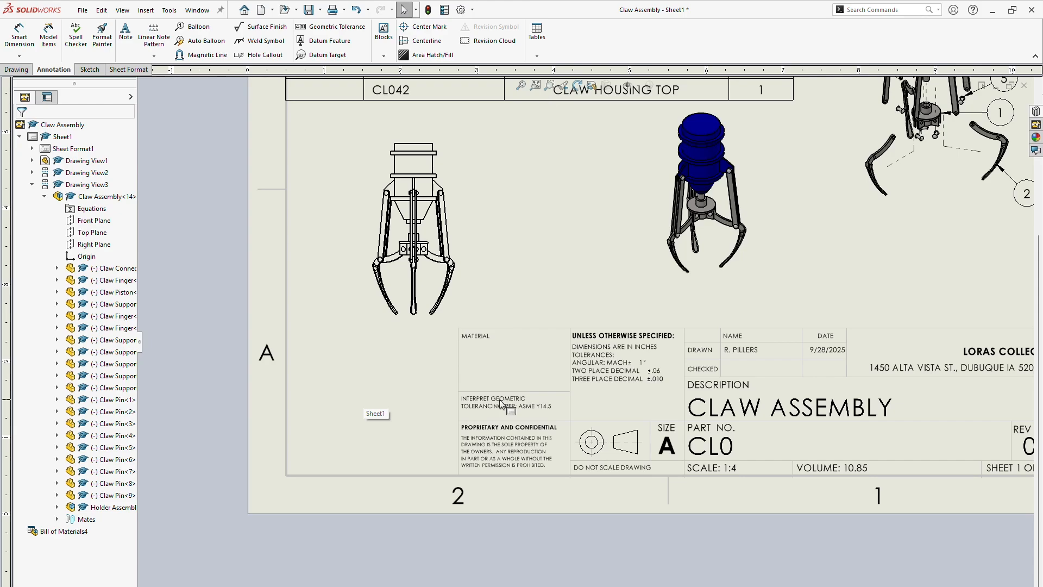
{"action": "scroll", "coordinate": [547, 399], "scroll_direction": "up", "scroll_amount": 6}
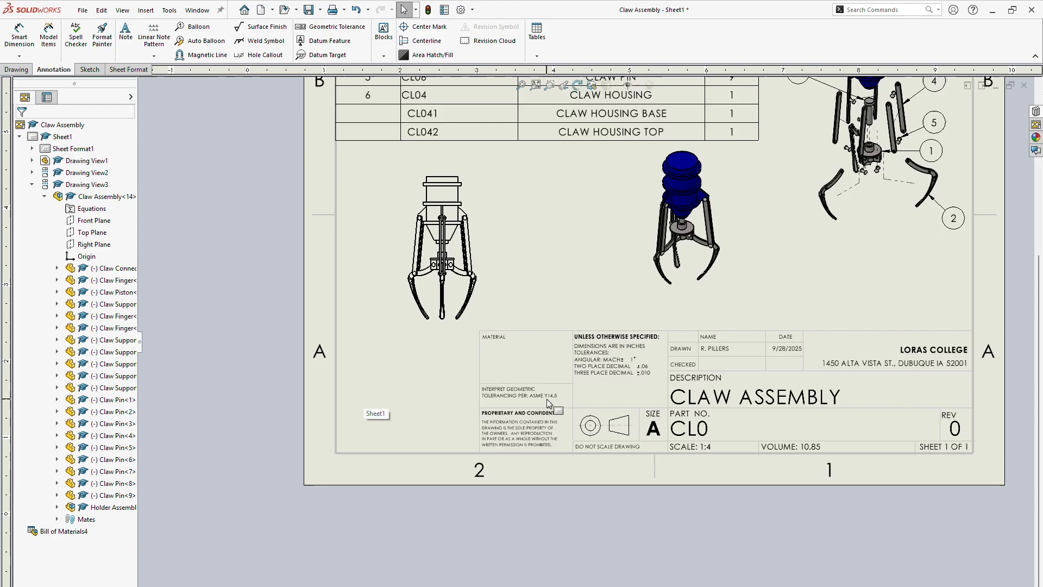
{"action": "scroll", "coordinate": [611, 302], "scroll_direction": "down", "scroll_amount": 4}
{"action": "scroll", "coordinate": [574, 257], "scroll_direction": "down", "scroll_amount": 2}
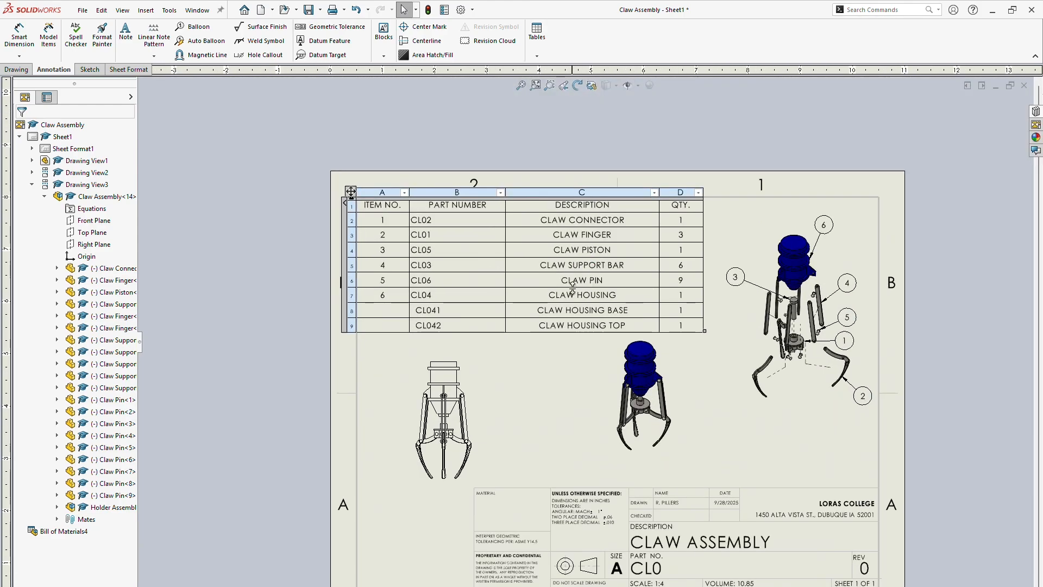